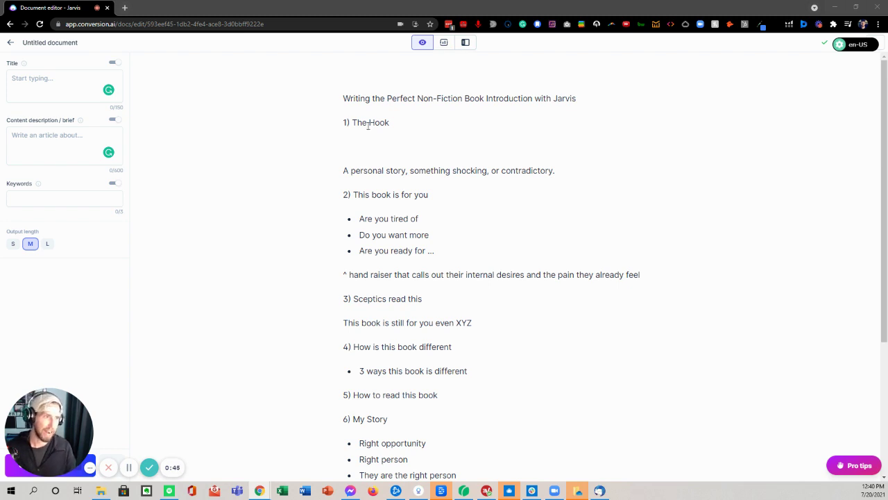
{"action": "scroll", "coordinate": [334, 125], "scroll_direction": "down", "scroll_amount": 3}
{"action": "scroll", "coordinate": [357, 156], "scroll_direction": "up", "scroll_amount": 3}
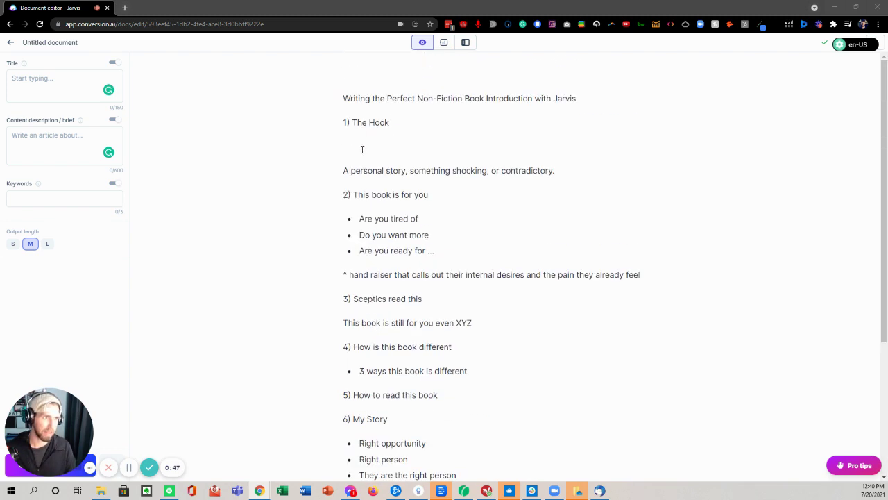
{"action": "scroll", "coordinate": [375, 180], "scroll_direction": "down", "scroll_amount": 1}
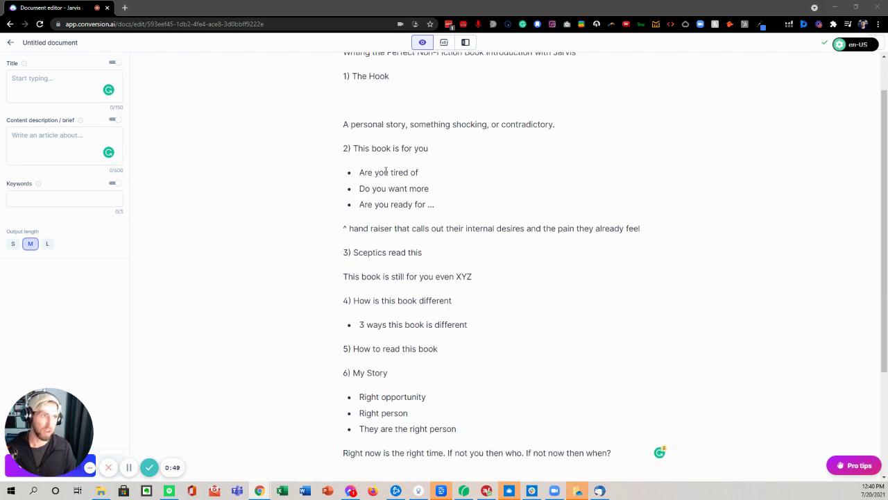
{"action": "scroll", "coordinate": [385, 172], "scroll_direction": "down", "scroll_amount": 1}
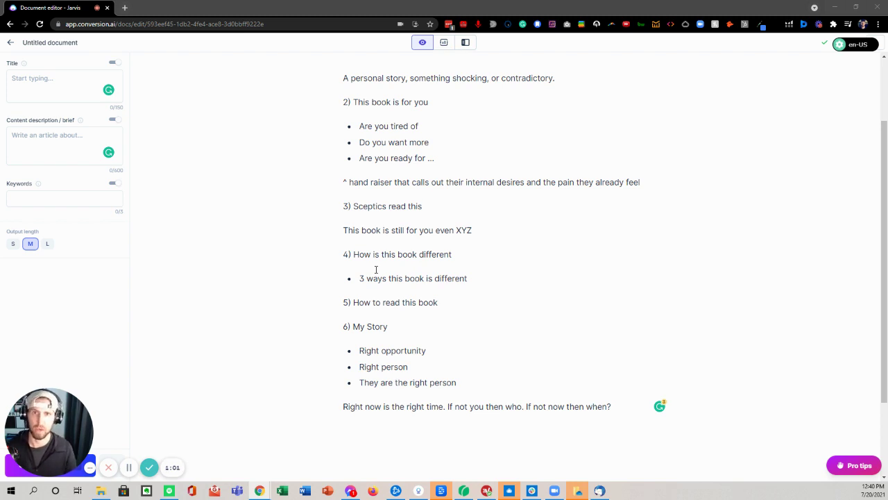
{"action": "scroll", "coordinate": [313, 250], "scroll_direction": "up", "scroll_amount": 2}
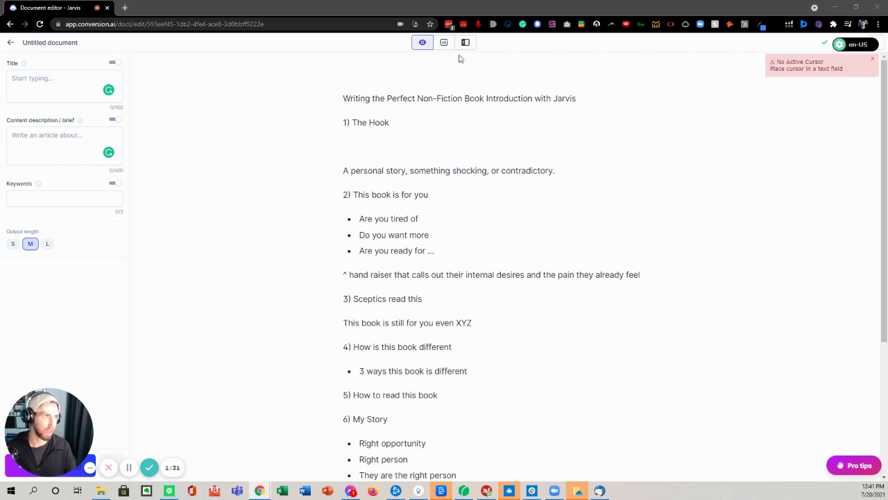
Write a content brief for the introduction to a book about writing books with artificial intelligence, going from blank page to published in 7 days using Jarvis.
{"action": "left_click", "coordinate": [65, 141]}
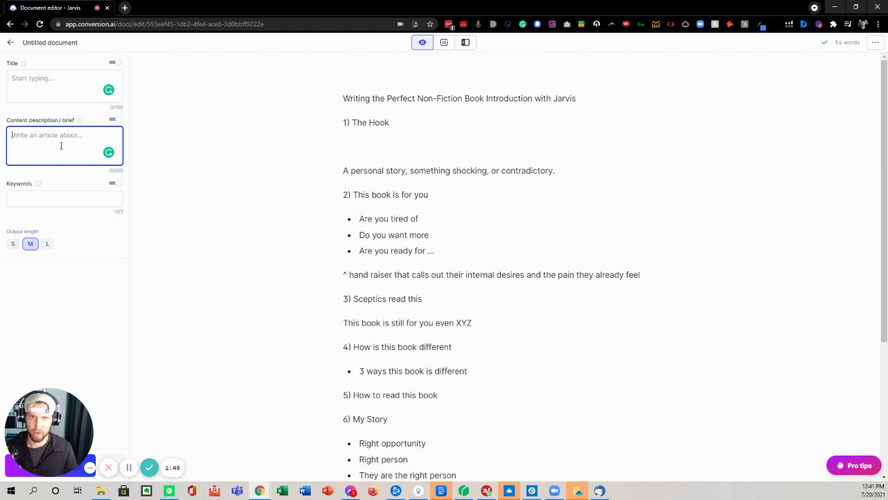
{"action": "left_click", "coordinate": [479, 24]}
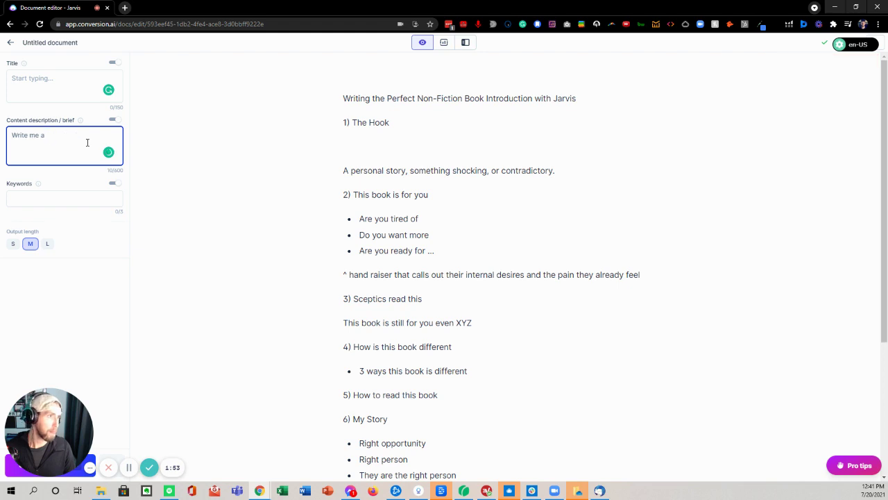
{"action": "key", "text": "ctrl+a"}
{"action": "key", "text": "BackSpace"}
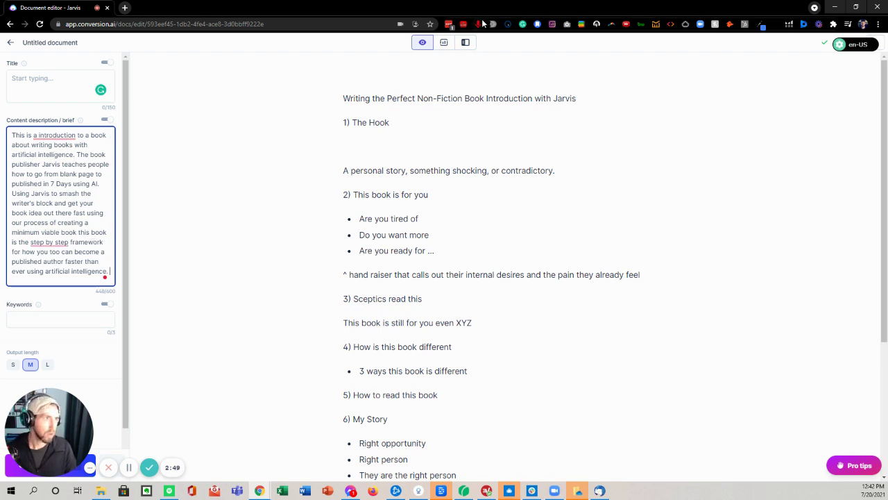
{"action": "triple_click", "coordinate": [35, 166]}
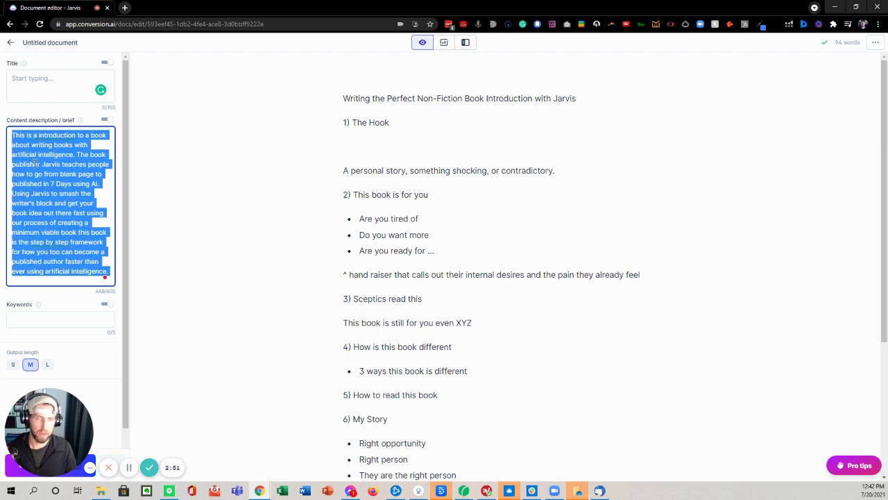
{"action": "left_click", "coordinate": [34, 166]}
{"action": "left_click_drag", "start_coordinate": [13, 135], "coordinate": [116, 271]}
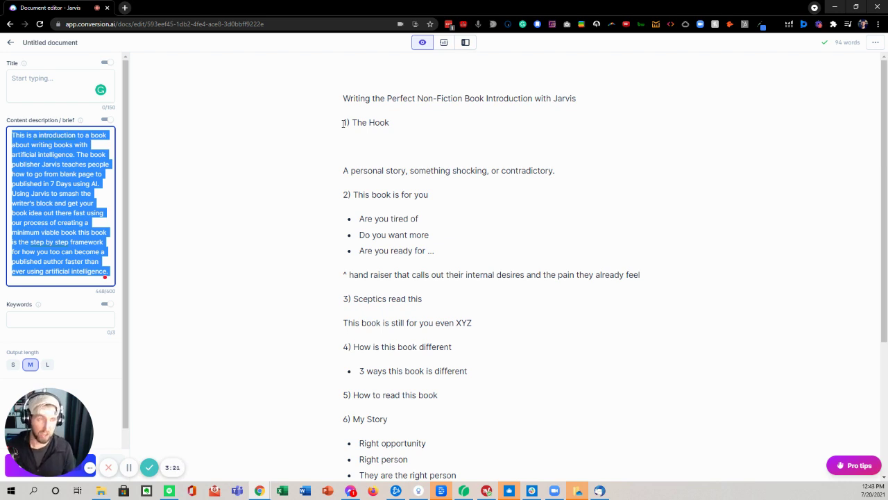
Enter "Write me a compelling introduction for a book that's about riding with artificial intelligence" under The Hook and run it as a Jarvis command.
{"action": "left_click", "coordinate": [359, 141]}
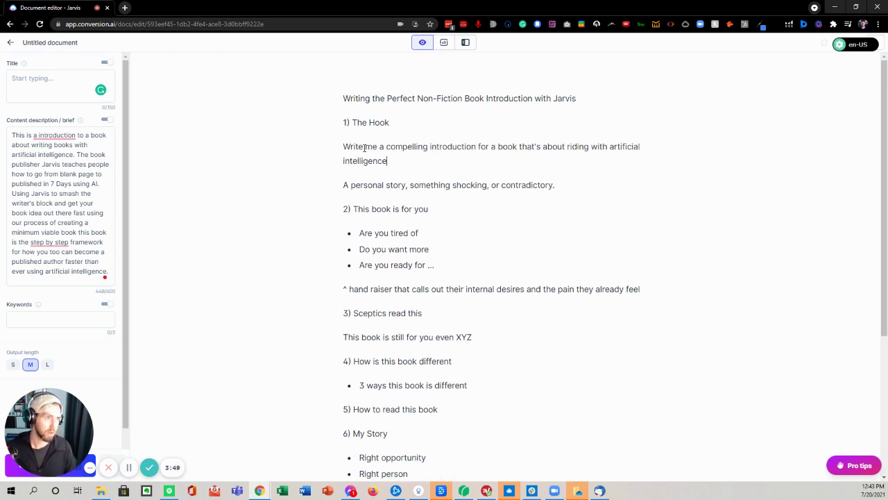
{"action": "triple_click", "coordinate": [364, 147]}
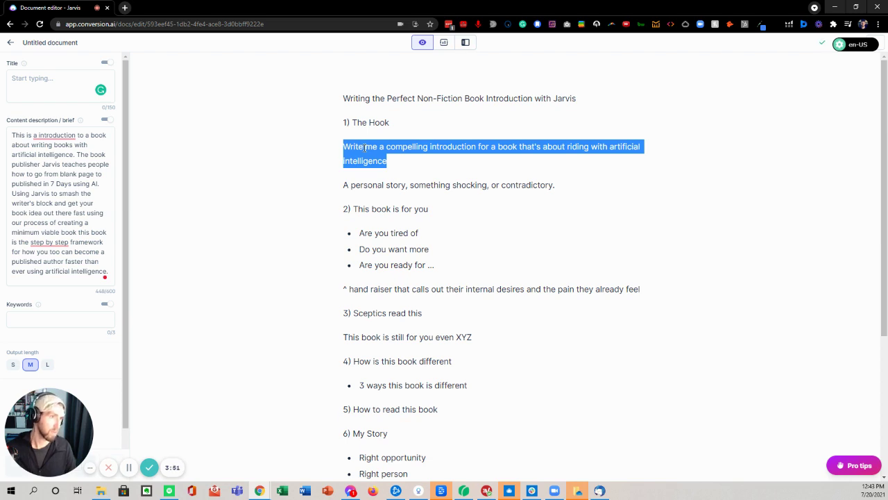
{"action": "key", "text": "ctrl+Return"}
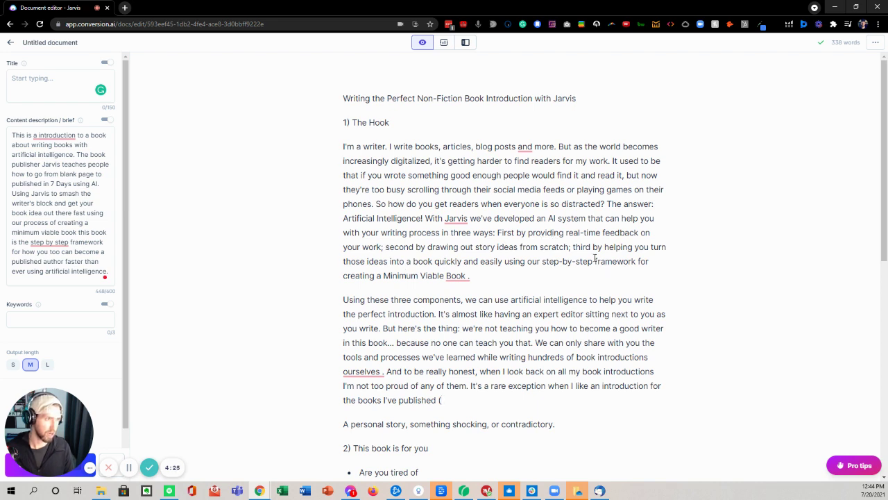
Have Jarvis continue the hook from its unfinished second paragraph, and delete the generated passage starting "In this science fiction inspired book".
{"action": "scroll", "coordinate": [397, 287], "scroll_direction": "down", "scroll_amount": 1}
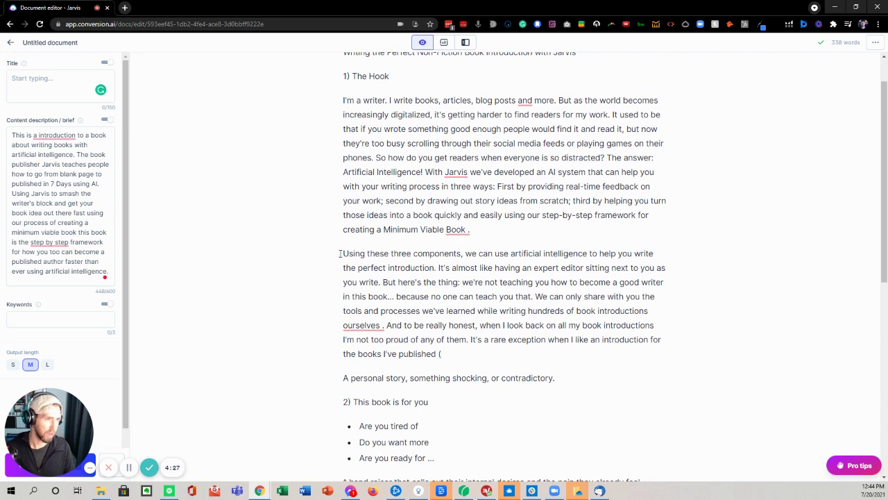
{"action": "left_click_drag", "start_coordinate": [342, 254], "coordinate": [479, 357]}
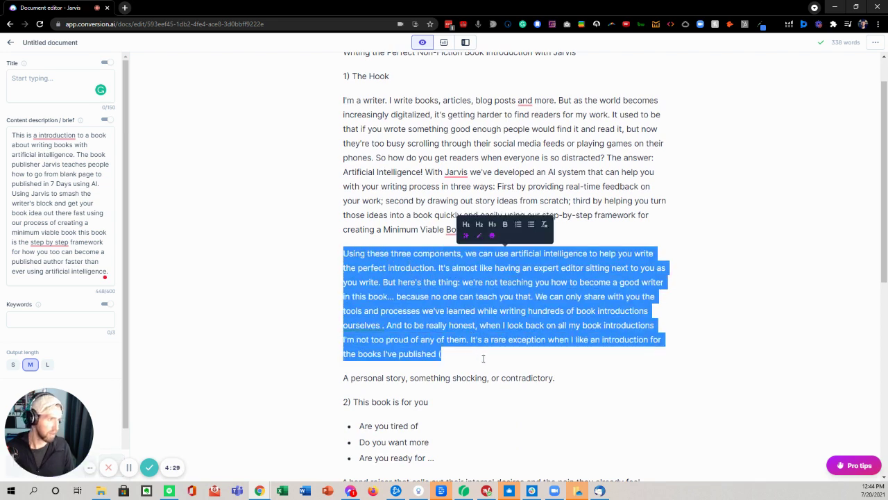
{"action": "left_click", "coordinate": [454, 336]}
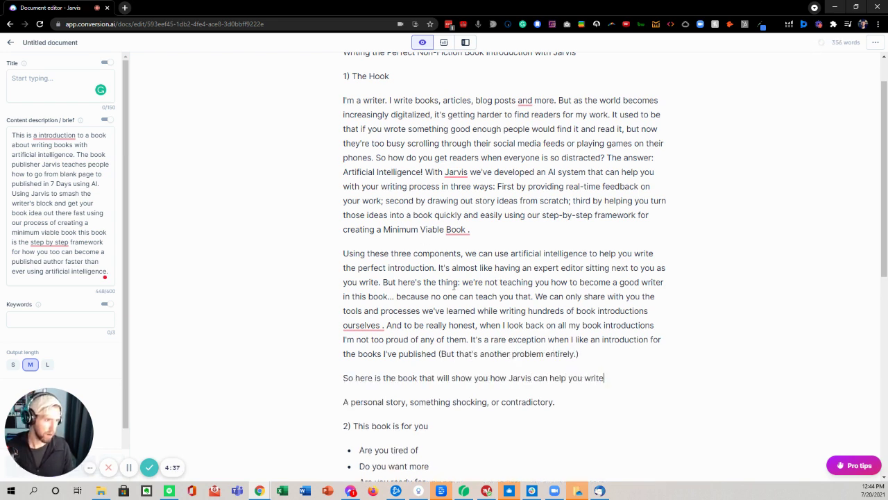
{"action": "scroll", "coordinate": [409, 292], "scroll_direction": "down", "scroll_amount": 1}
{"action": "scroll", "coordinate": [401, 332], "scroll_direction": "down", "scroll_amount": 1}
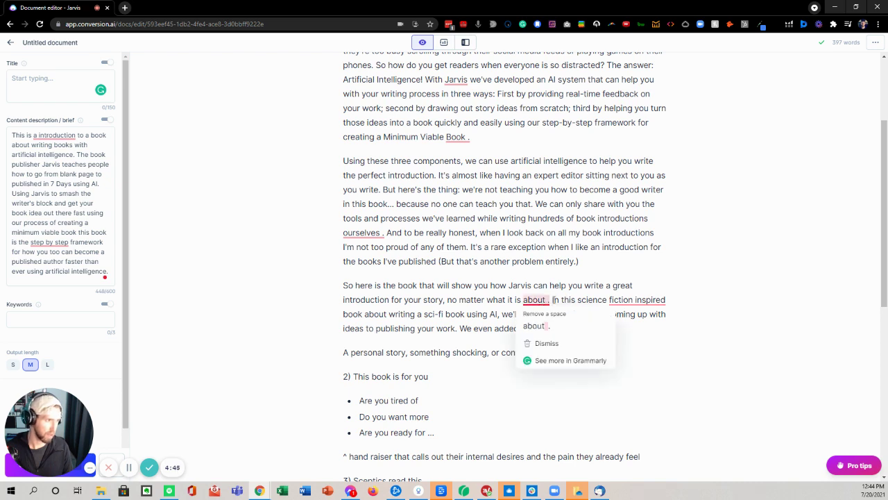
{"action": "left_click_drag", "start_coordinate": [551, 300], "coordinate": [521, 329]}
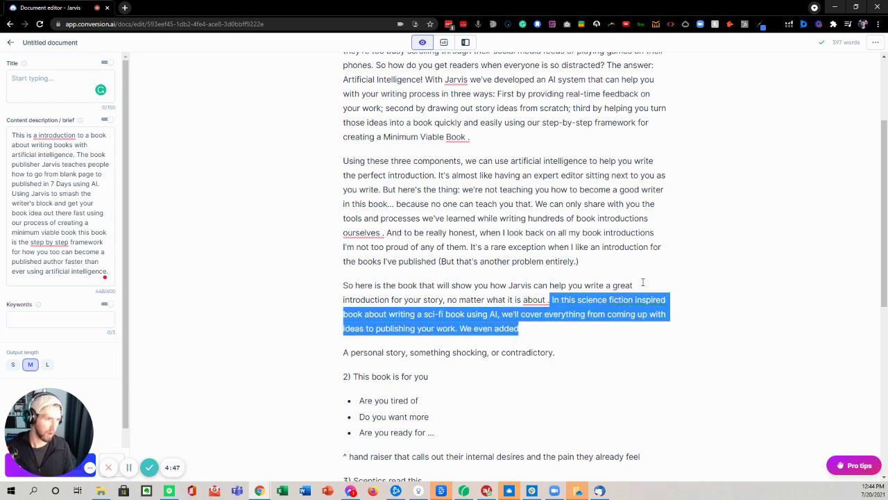
{"action": "key", "text": "BackSpace"}
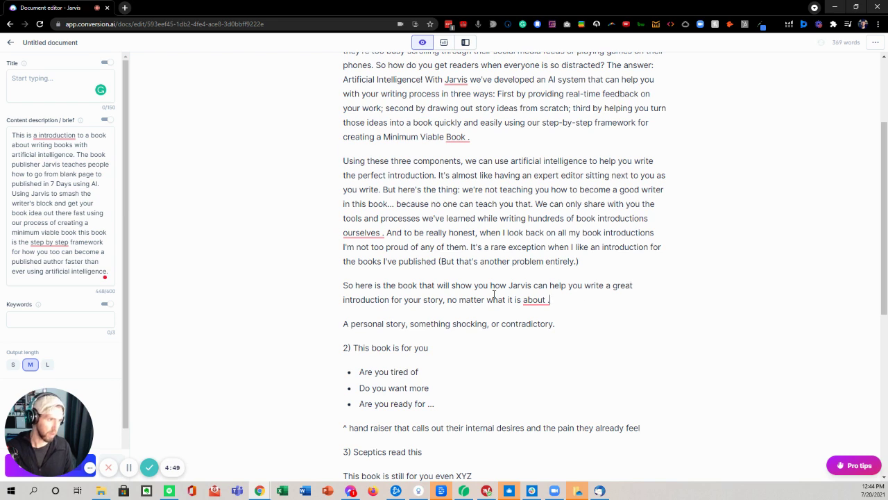
Review the generated paragraphs under The Hook against the outline note calling for a personal story or something shocking.
{"action": "scroll", "coordinate": [444, 283], "scroll_direction": "up", "scroll_amount": 2}
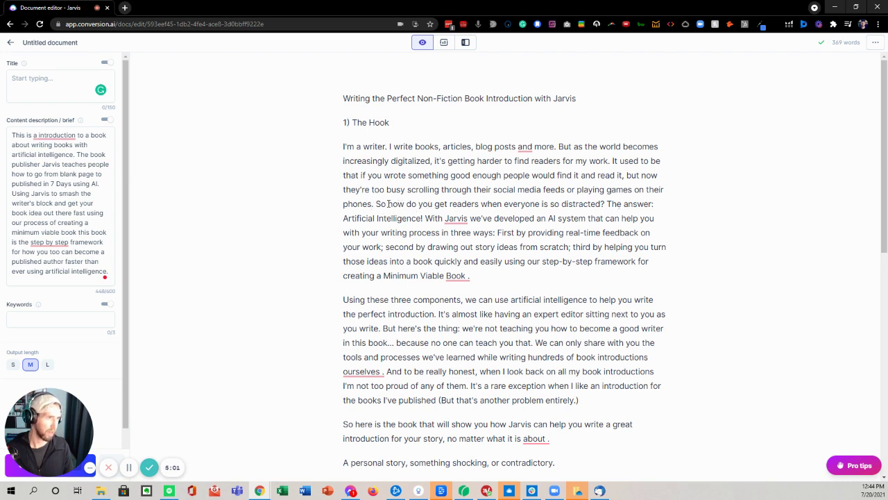
{"action": "left_click_drag", "start_coordinate": [380, 203], "coordinate": [572, 270]}
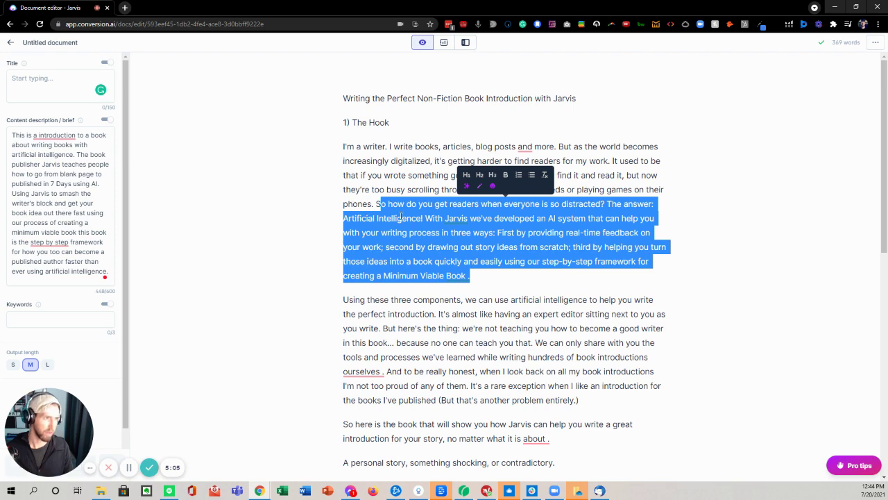
{"action": "left_click", "coordinate": [378, 204]}
{"action": "left_click_drag", "start_coordinate": [342, 146], "coordinate": [585, 393]}
{"action": "left_click", "coordinate": [561, 377]}
{"action": "scroll", "coordinate": [552, 347], "scroll_direction": "down", "scroll_amount": 3}
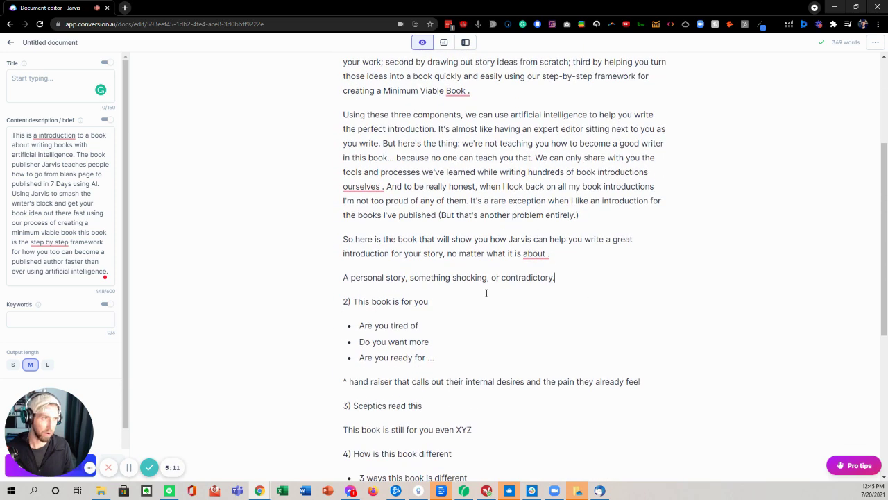
{"action": "scroll", "coordinate": [486, 292], "scroll_direction": "up", "scroll_amount": 3}
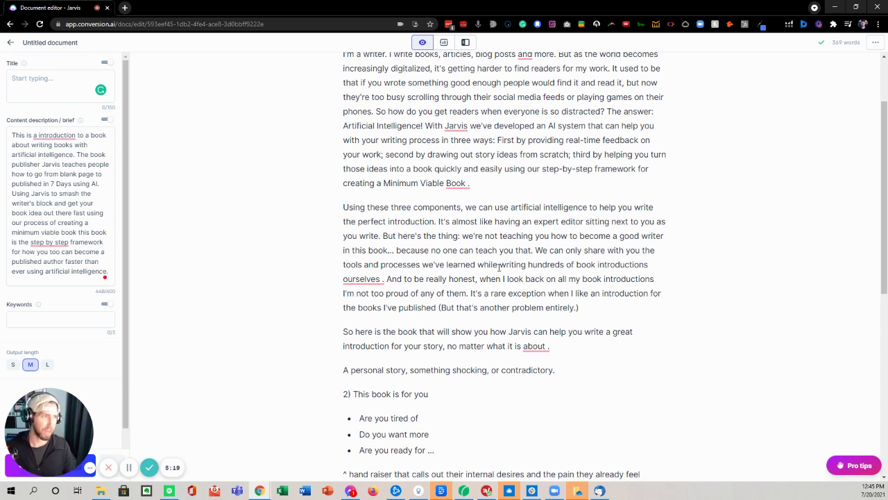
Try generating a numbered list of hooks on a new line below the last hook paragraph, and delete the generated list.
{"action": "left_click", "coordinate": [569, 351]}
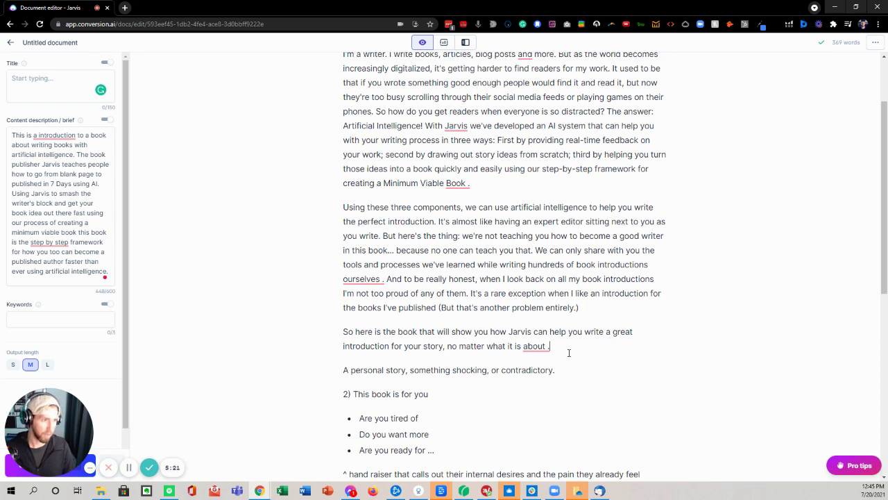
{"action": "key", "text": "Return"}
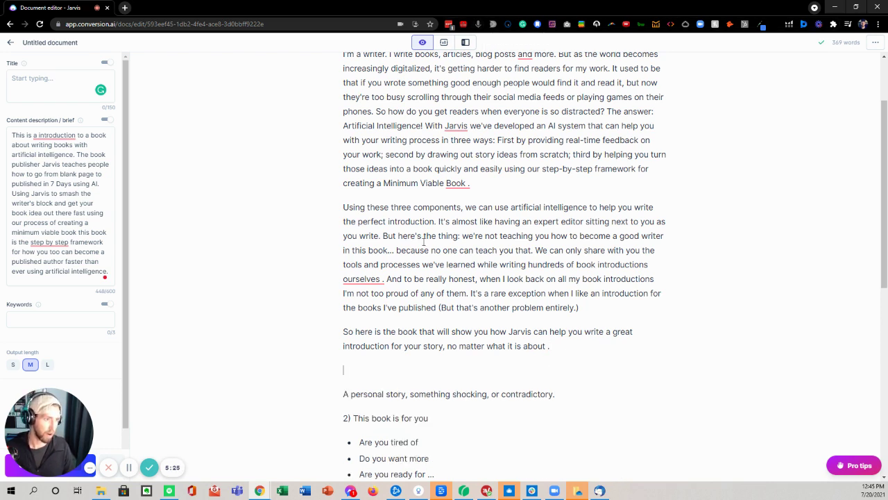
{"action": "scroll", "coordinate": [479, 29], "scroll_direction": "down", "scroll_amount": 1}
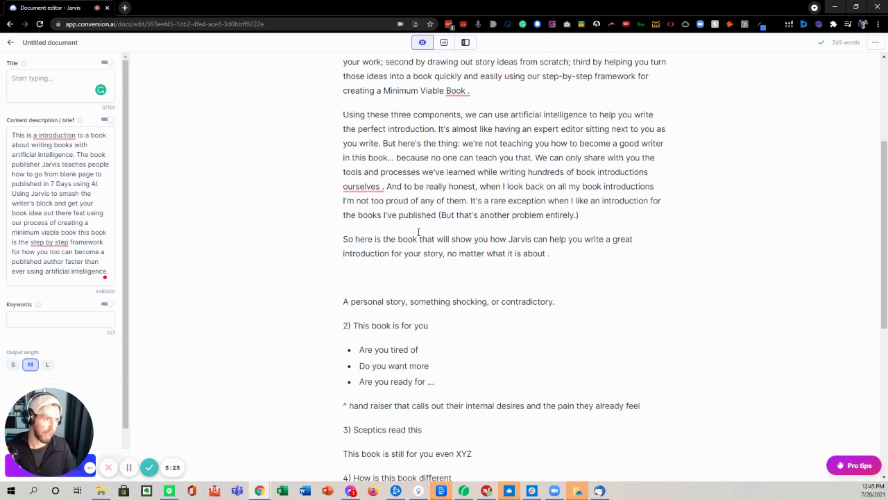
{"action": "left_click", "coordinate": [478, 25]}
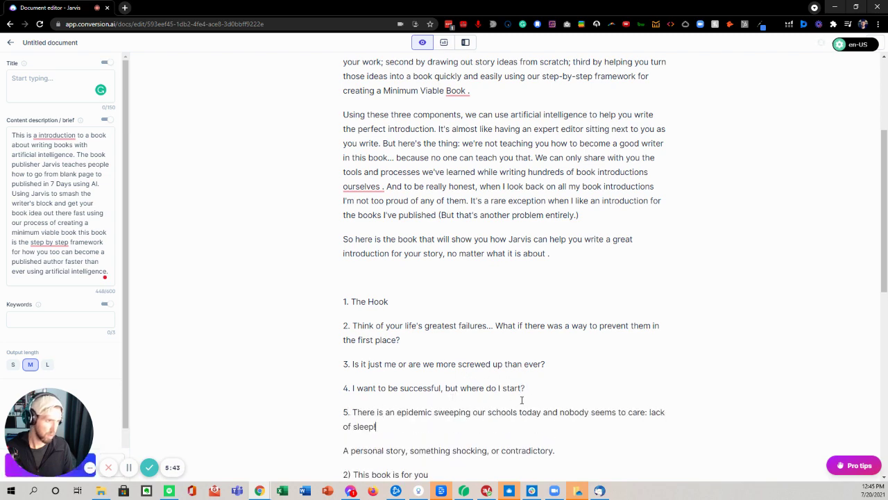
{"action": "left_click_drag", "start_coordinate": [414, 424], "coordinate": [326, 297]}
{"action": "key", "text": "BackSpace"}
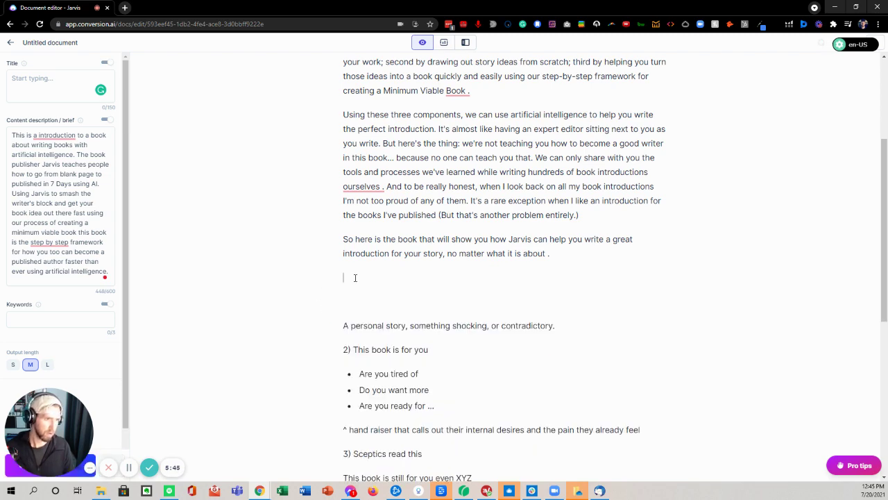
Enter "What are some shocking facts about people who want to write books but never do" below the hook paragraphs and run it as a command.
{"action": "scroll", "coordinate": [364, 273], "scroll_direction": "up", "scroll_amount": 3}
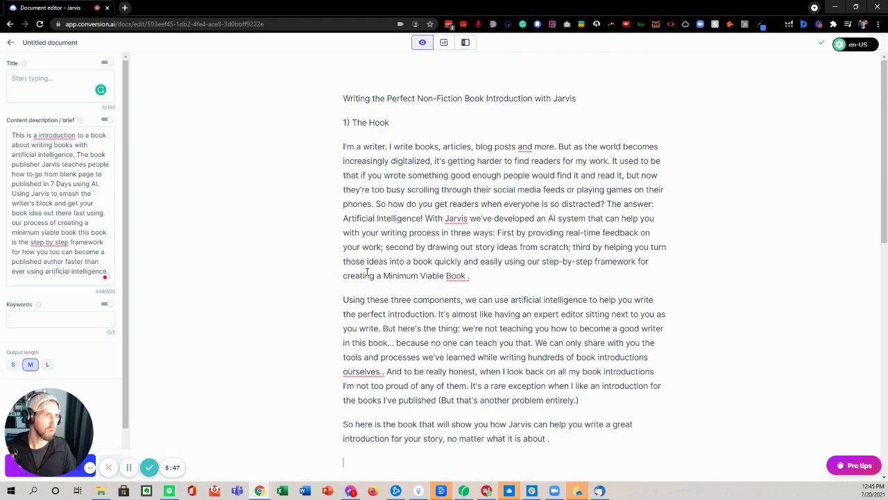
{"action": "scroll", "coordinate": [367, 272], "scroll_direction": "down", "scroll_amount": 3}
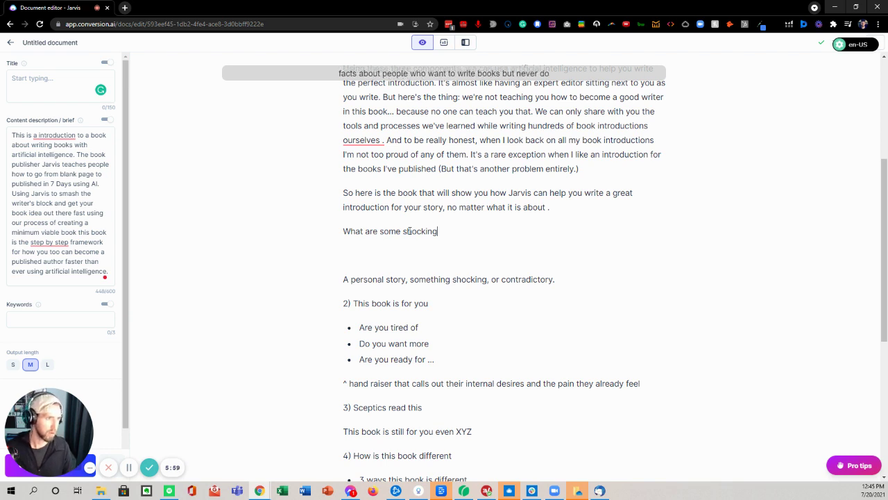
{"action": "triple_click", "coordinate": [410, 231]}
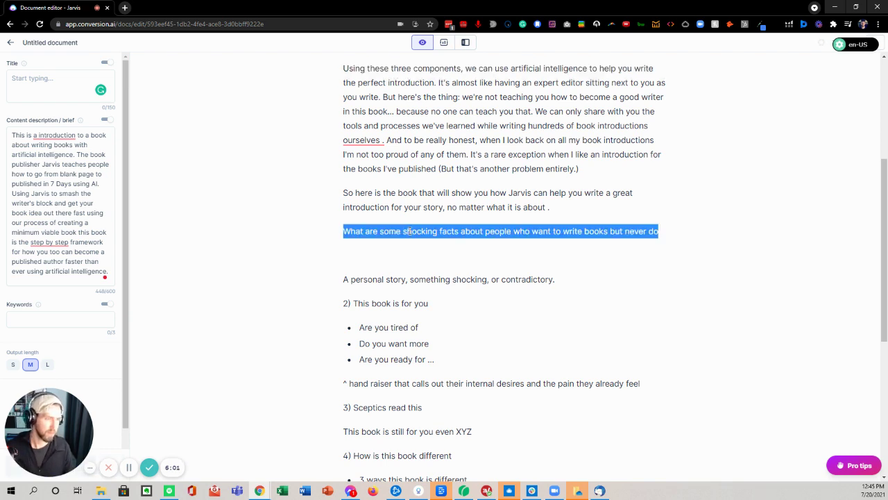
{"action": "key", "text": "ctrl+Return"}
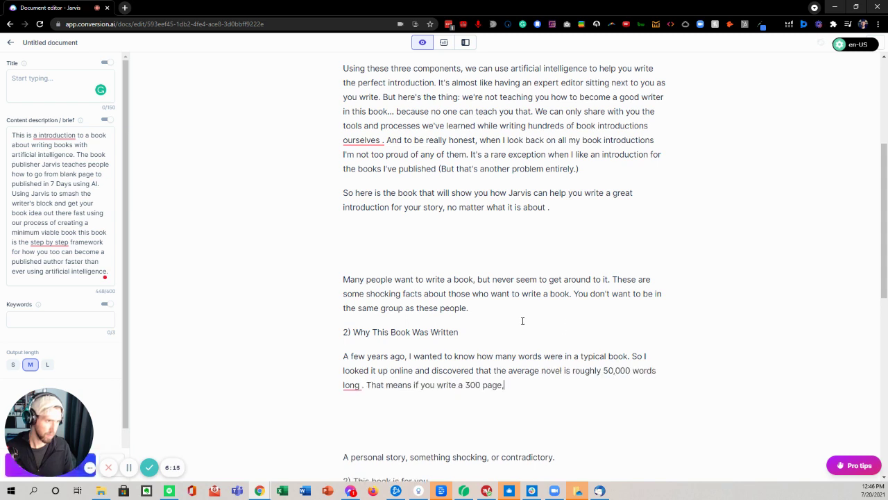
Delete the generated heading "2) Why This Book Was Written" and have Jarvis continue the passage about typical book length.
{"action": "left_click_drag", "start_coordinate": [476, 330], "coordinate": [343, 332]}
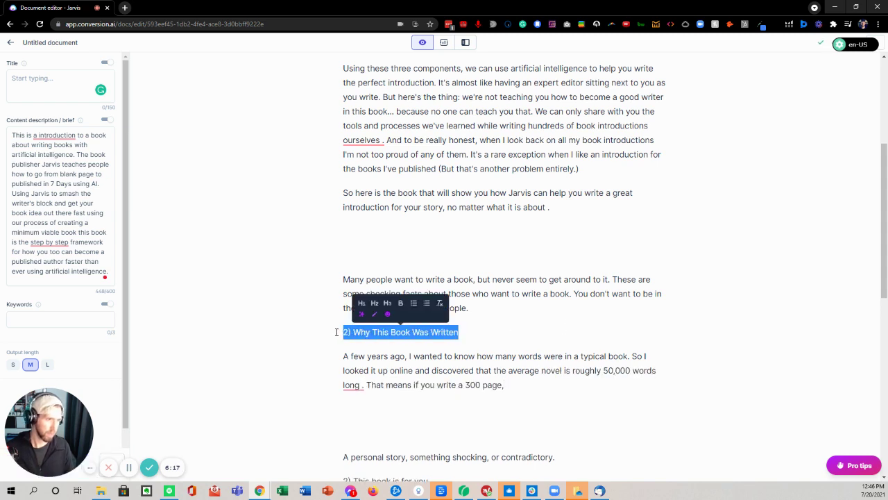
{"action": "key", "text": "BackSpace"}
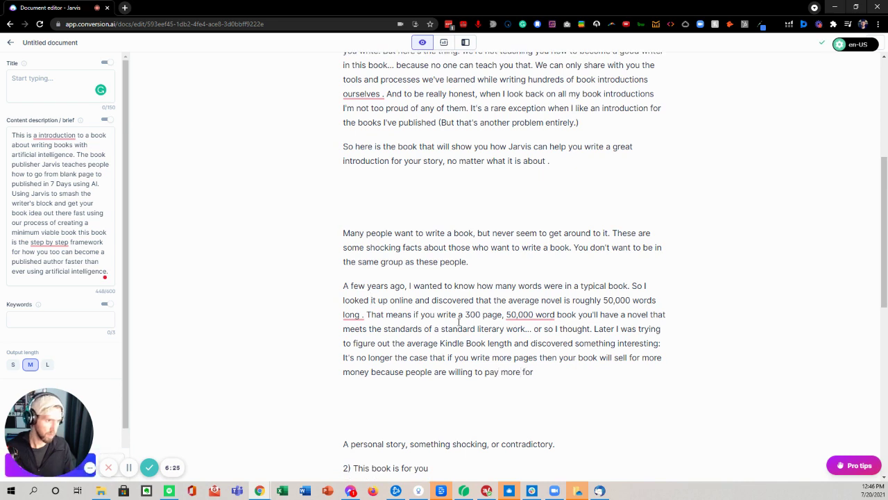
{"action": "scroll", "coordinate": [517, 344], "scroll_direction": "down", "scroll_amount": 1}
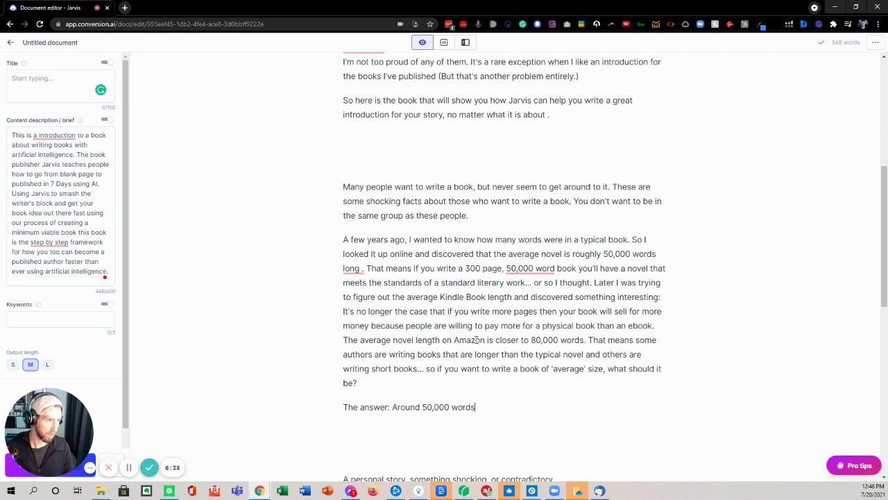
{"action": "scroll", "coordinate": [484, 319], "scroll_direction": "down", "scroll_amount": 2}
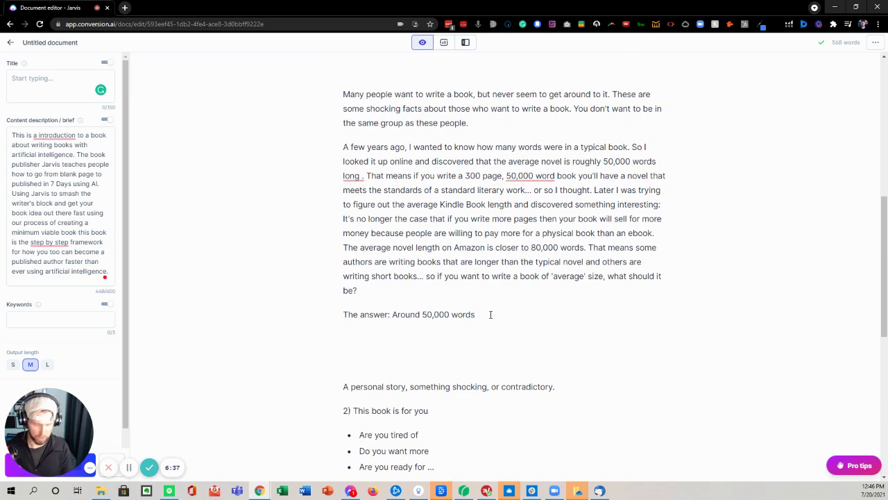
Delete the generated passage about average book length and add a "***" separator above the "Many people want to write a book" paragraph.
{"action": "scroll", "coordinate": [457, 238], "scroll_direction": "up", "scroll_amount": 1}
{"action": "left_click_drag", "start_coordinate": [345, 186], "coordinate": [476, 360]}
{"action": "key", "text": "BackSpace"}
{"action": "type", "text": "***"}
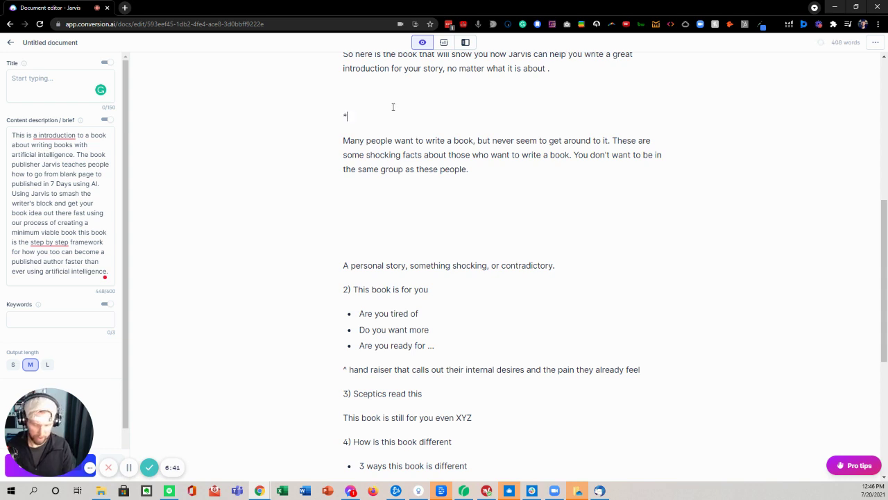
{"action": "scroll", "coordinate": [466, 180], "scroll_direction": "up", "scroll_amount": 1}
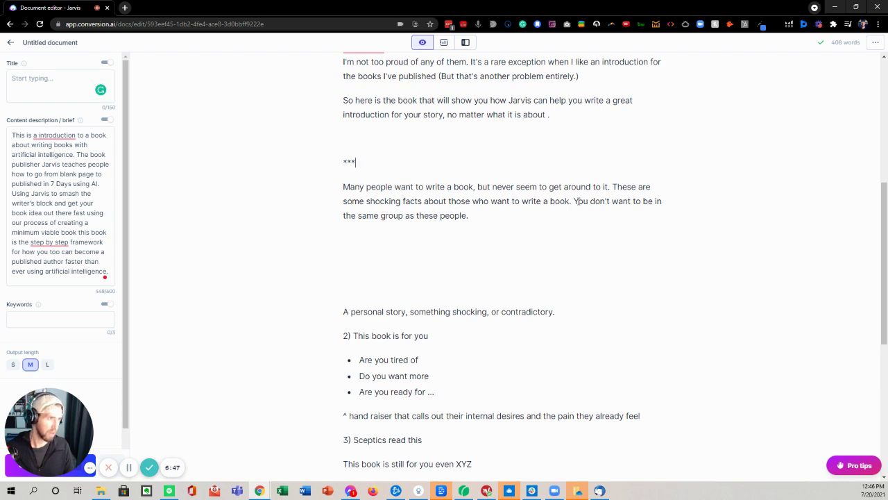
Replace the last sentence with a command to continue and introduce shocking facts for people who want to write books but don't, and try running it.
{"action": "left_click", "coordinate": [516, 214]}
{"action": "left_click_drag", "start_coordinate": [490, 219], "coordinate": [567, 201]}
{"action": "key", "text": "BackSpace"}
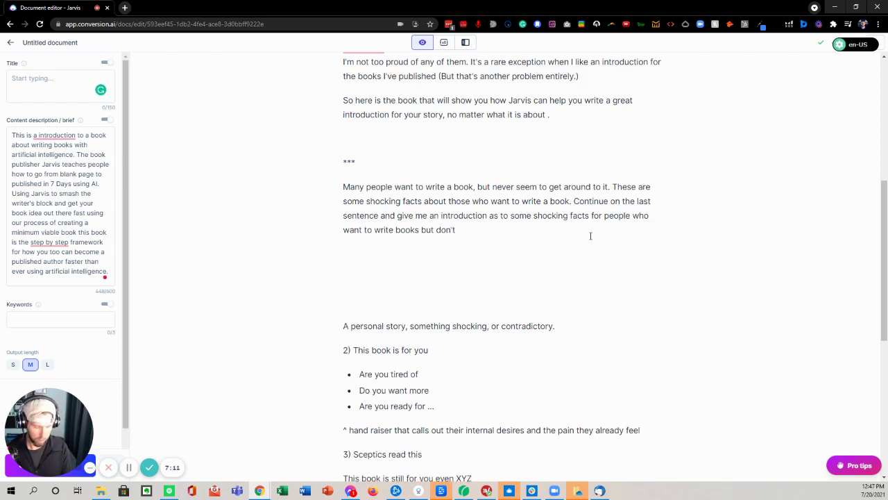
{"action": "key", "text": "ctrl+Return"}
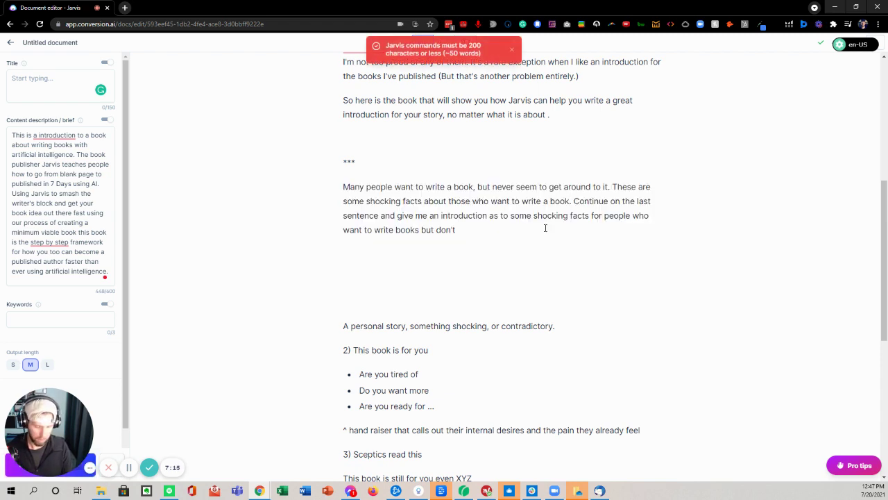
{"action": "key", "text": "ctrl+Return"}
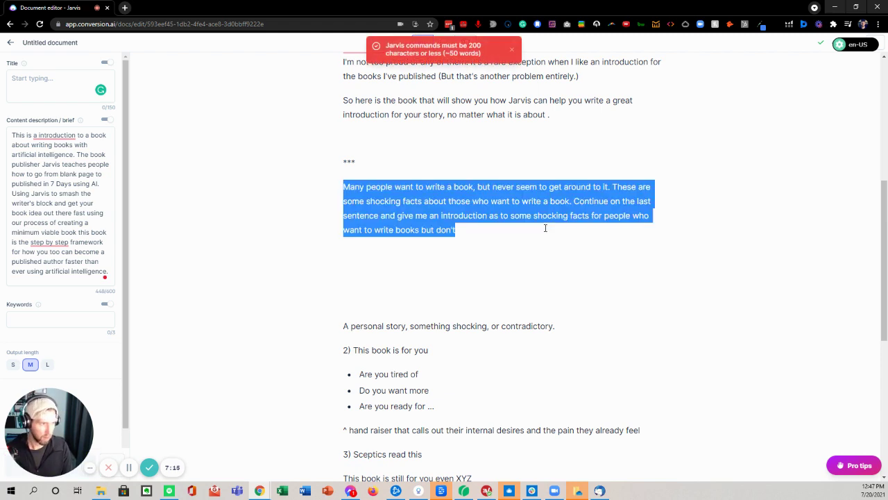
Put the "Continue on the last sentence" instruction in its own paragraph without the stray "goes down here" and run it as a Jarvis command.
{"action": "left_click", "coordinate": [575, 201]}
{"action": "key", "text": "Return"}
{"action": "left_click", "coordinate": [563, 240]}
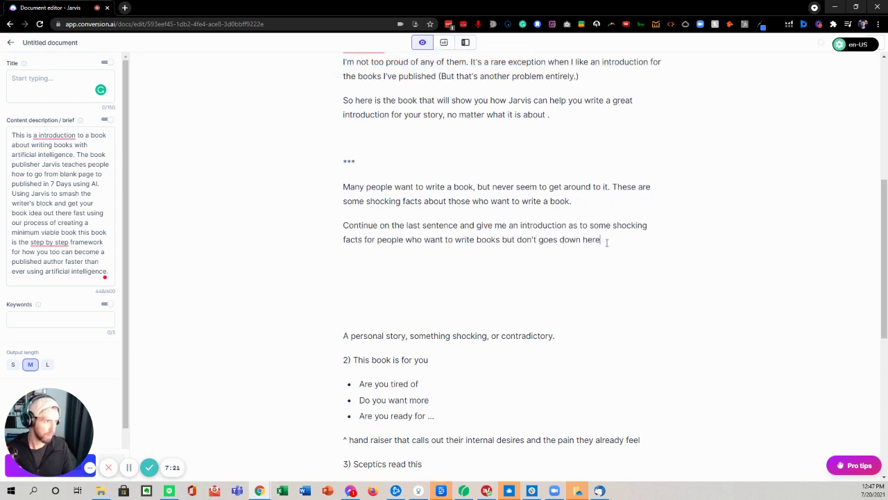
{"action": "left_click", "coordinate": [540, 242], "text": "shift"}
{"action": "key", "text": "BackSpace"}
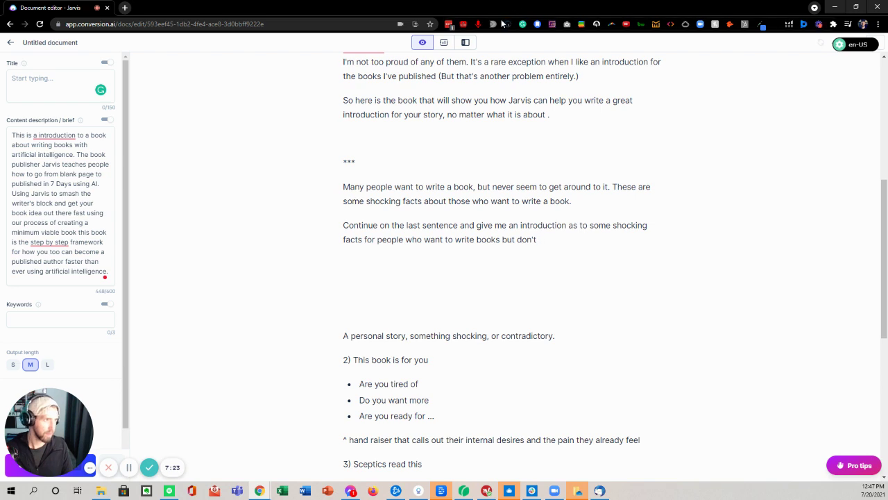
{"action": "left_click", "coordinate": [479, 24]}
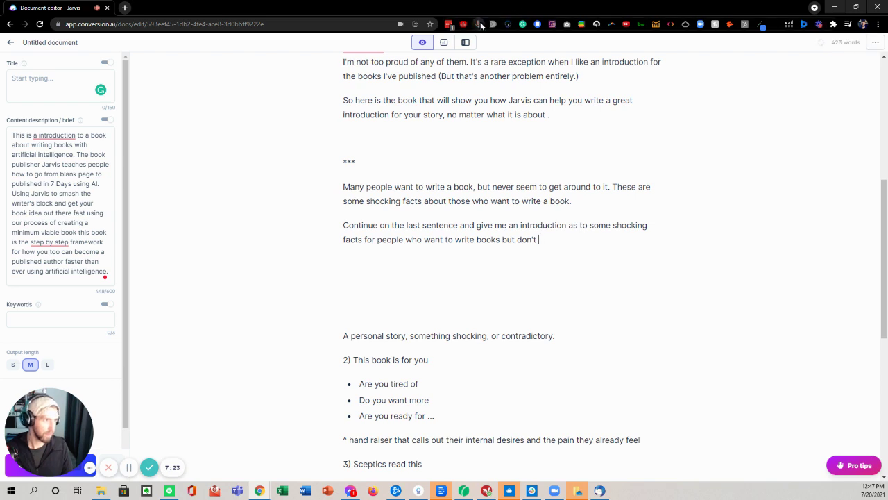
{"action": "triple_click", "coordinate": [545, 237]}
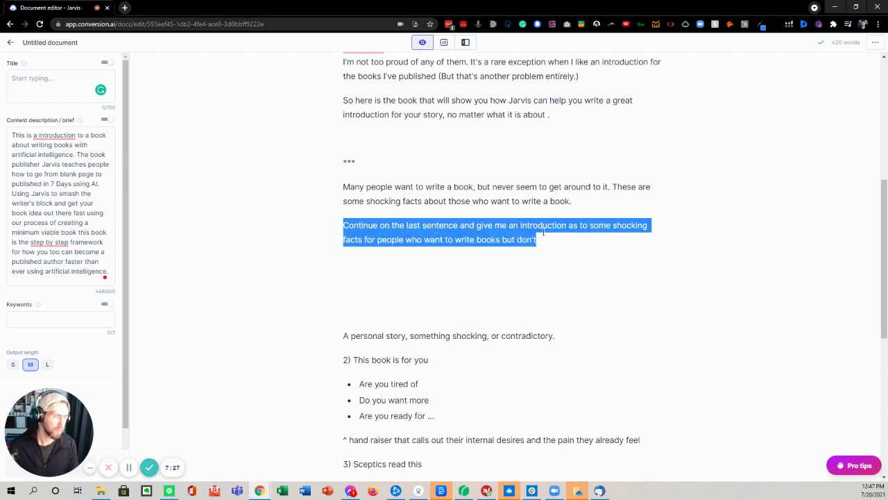
{"action": "key", "text": "ctrl+Return"}
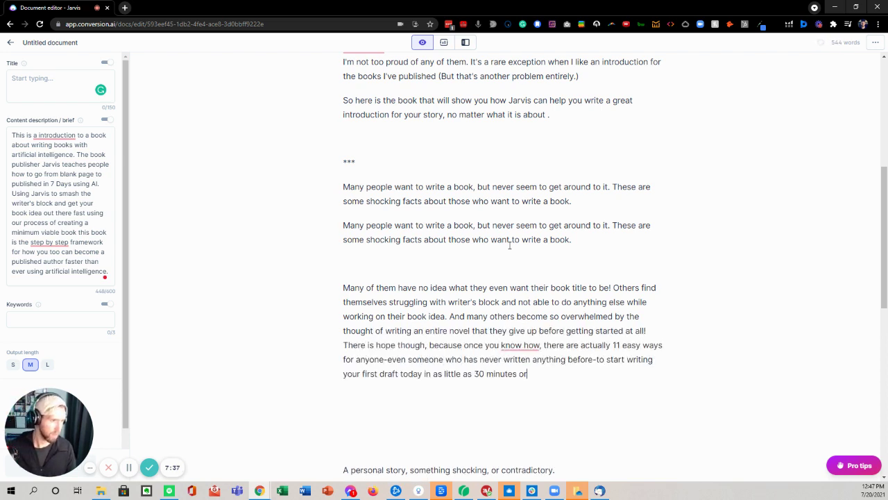
Delete the generated text from "My Story" onward and insert "of your outline" after "help you create your first draft".
{"action": "scroll", "coordinate": [471, 280], "scroll_direction": "down", "scroll_amount": 2}
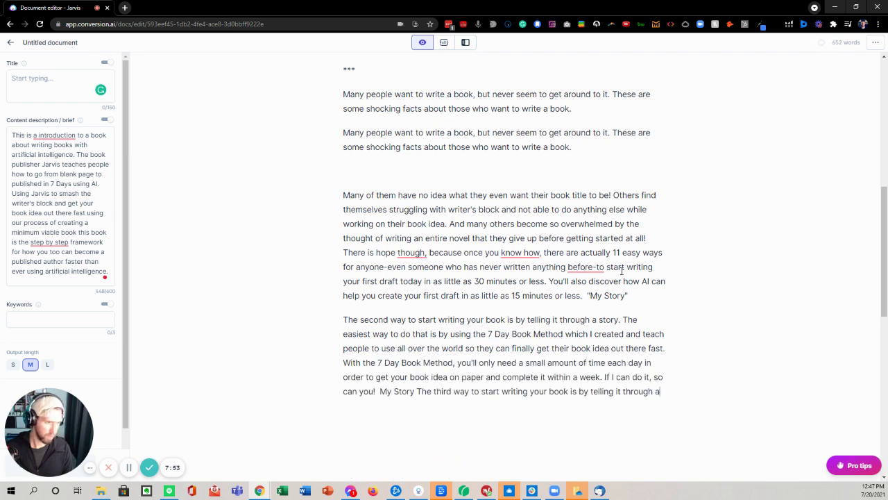
{"action": "left_click_drag", "start_coordinate": [569, 416], "coordinate": [589, 297]}
{"action": "key", "text": "BackSpace"}
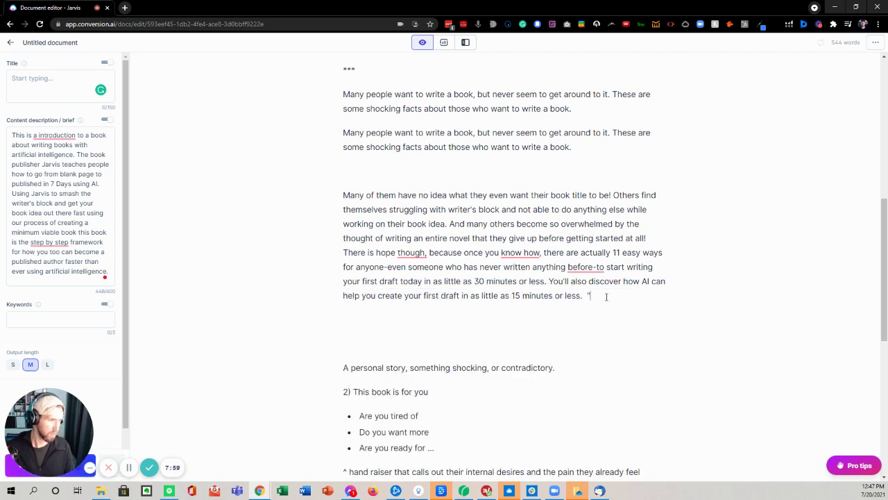
{"action": "left_click", "coordinate": [462, 295]}
{"action": "type", "text": "of your outline"}
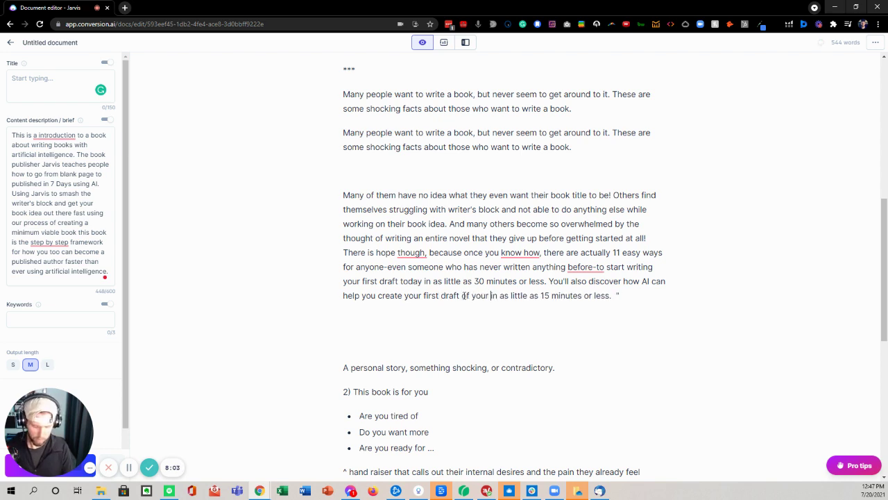
Remove the empty lines above the "***" separator and around the "Many of them have no idea" paragraph.
{"action": "key", "text": "BackSpace"}
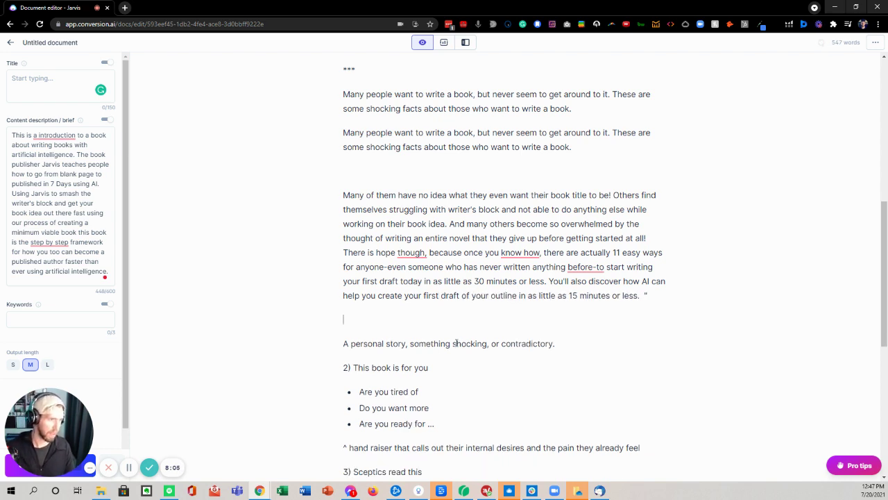
{"action": "key", "text": "BackSpace"}
{"action": "left_click", "coordinate": [420, 173]}
{"action": "key", "text": "BackSpace"}
{"action": "scroll", "coordinate": [420, 181], "scroll_direction": "up", "scroll_amount": 3}
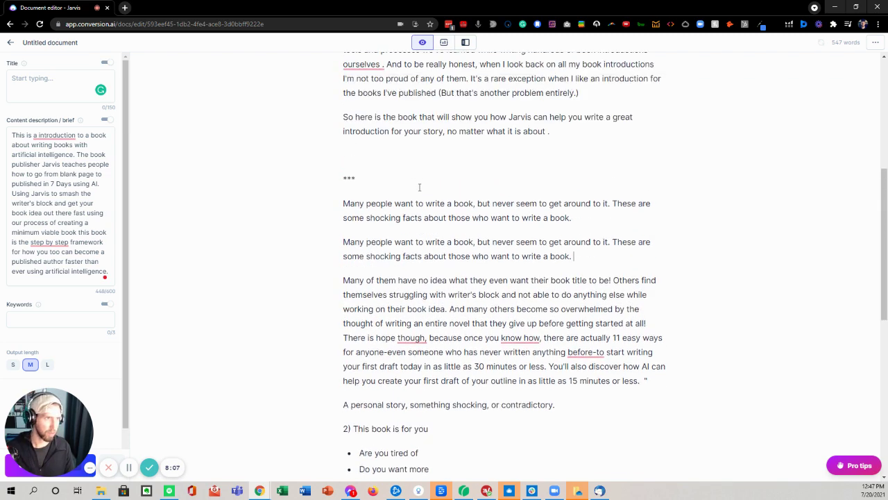
{"action": "key", "text": "BackSpace"}
{"action": "scroll", "coordinate": [407, 254], "scroll_direction": "down", "scroll_amount": 2}
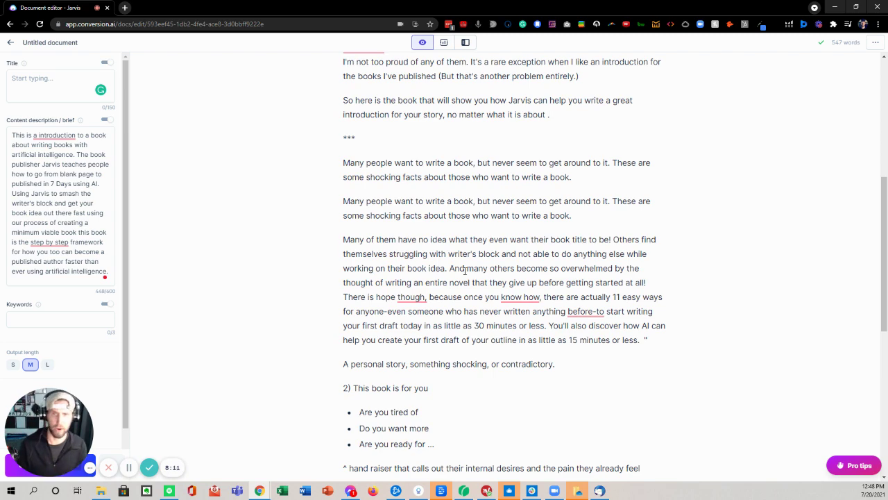
Dictate the first bullet under "2) This book is for you", addressing people tired of blank screens, people with ideas but no time, and entrepreneurs.
{"action": "scroll", "coordinate": [462, 247], "scroll_direction": "down", "scroll_amount": 1}
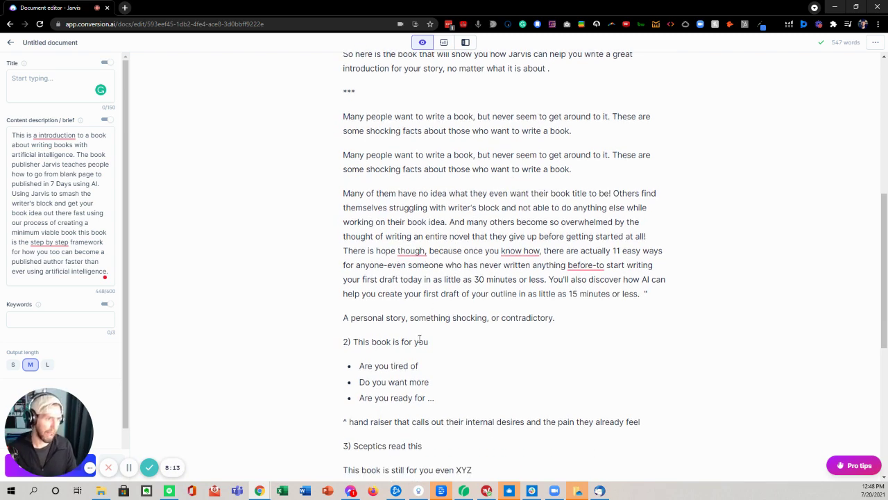
{"action": "scroll", "coordinate": [419, 338], "scroll_direction": "down", "scroll_amount": 1}
{"action": "left_click_drag", "start_coordinate": [342, 292], "coordinate": [449, 352]}
{"action": "left_click", "coordinate": [446, 304]}
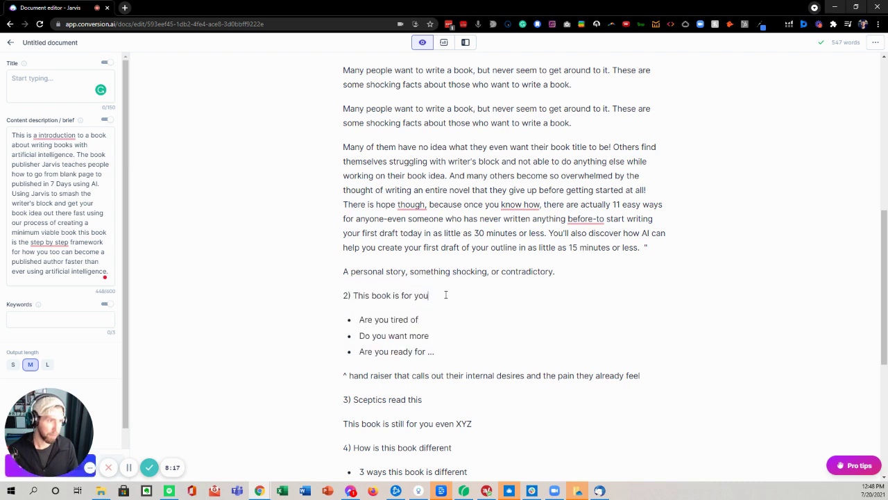
{"action": "left_click", "coordinate": [477, 23]}
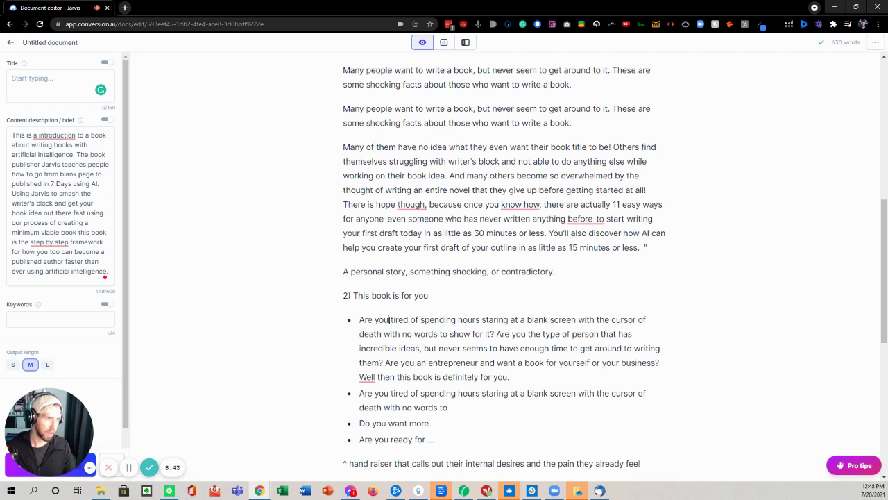
Change the opening "Are you" of the dictated bullet to "If you're" and turn the bullet into a plain paragraph.
{"action": "left_click_drag", "start_coordinate": [389, 321], "coordinate": [360, 319]}
{"action": "type", "text": "If you're"}
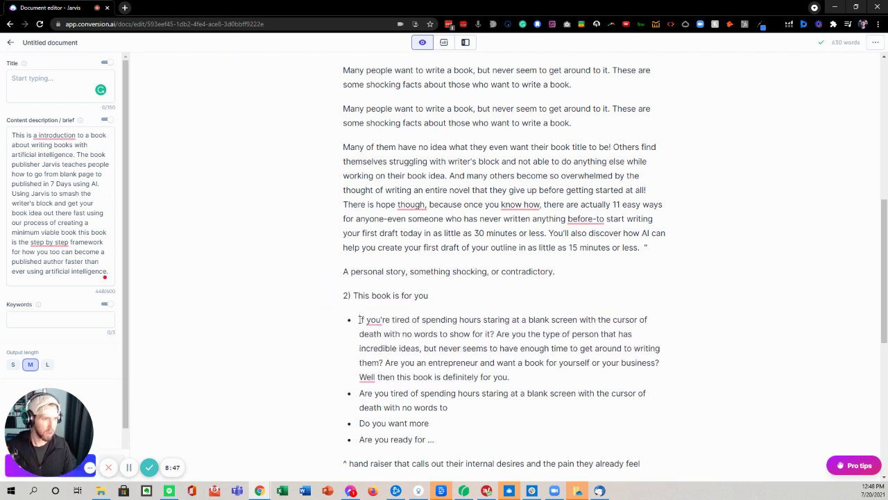
{"action": "key", "text": "BackSpace"}
Review the "If you're tired of spending hours" paragraph and have Jarvis generate further content below it.
{"action": "scroll", "coordinate": [397, 312], "scroll_direction": "down", "scroll_amount": 1}
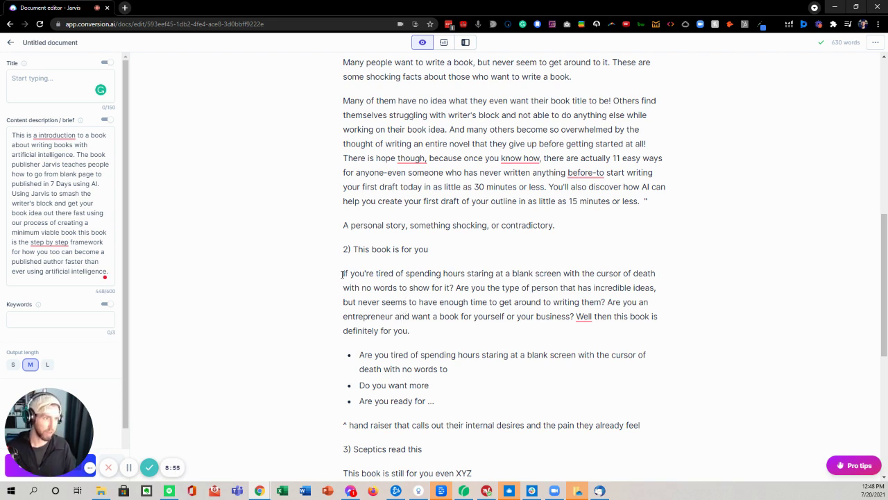
{"action": "left_click_drag", "start_coordinate": [343, 273], "coordinate": [608, 292]}
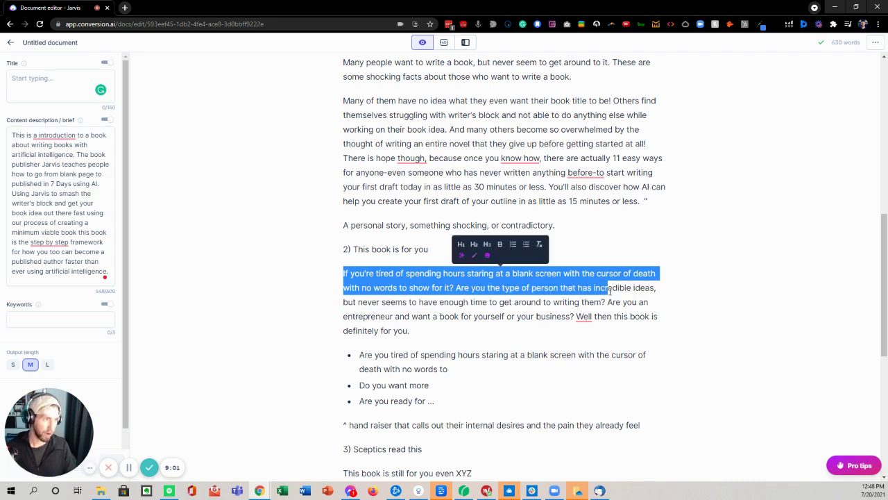
{"action": "left_click", "coordinate": [600, 290]}
{"action": "left_click_drag", "start_coordinate": [339, 303], "coordinate": [607, 303]}
{"action": "left_click", "coordinate": [608, 303]}
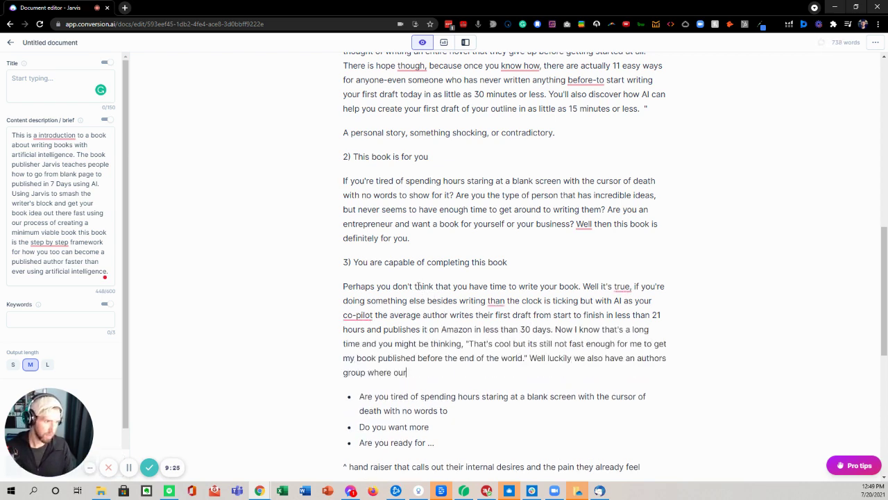
{"action": "scroll", "coordinate": [416, 286], "scroll_direction": "down", "scroll_amount": 1}
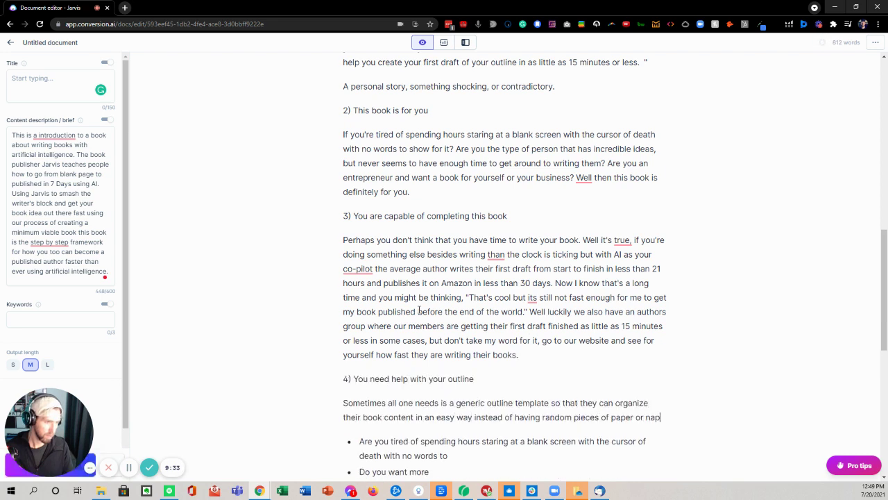
{"action": "scroll", "coordinate": [419, 310], "scroll_direction": "down", "scroll_amount": 1}
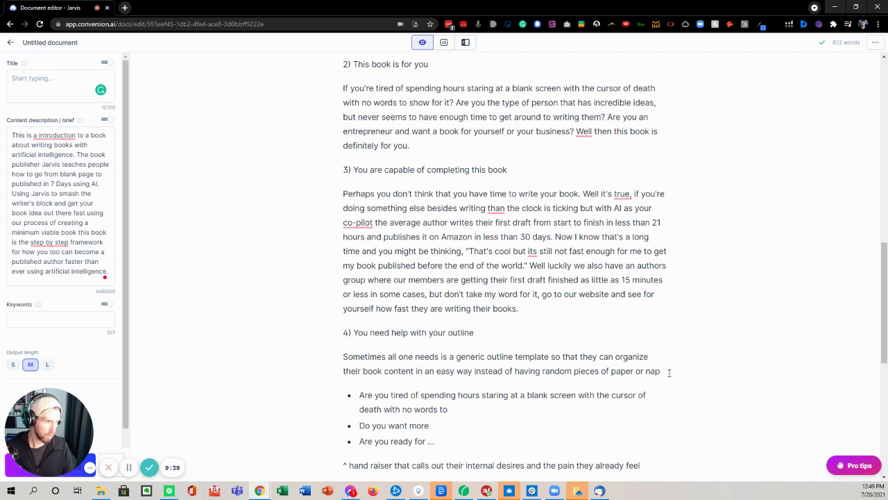
Remove the numbers "3)" and "4)" from the generated headings "You are capable of completing this book" and "You need help with your outline".
{"action": "scroll", "coordinate": [412, 280], "scroll_direction": "up", "scroll_amount": 3}
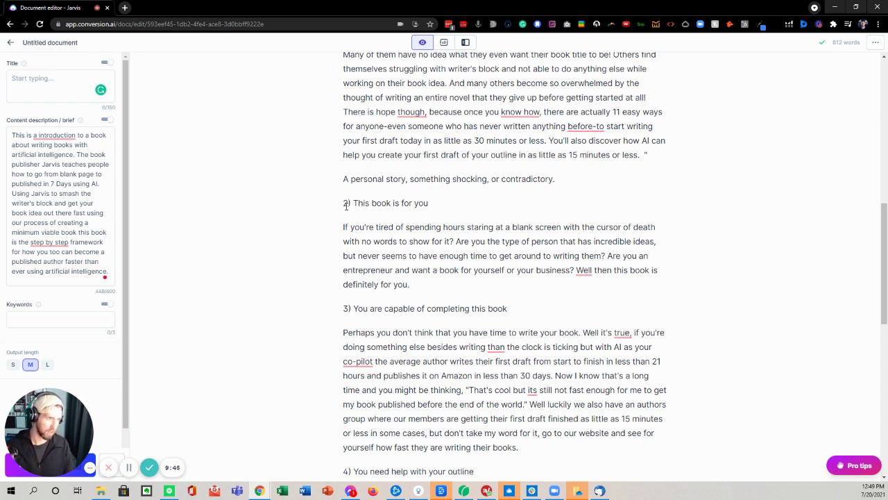
{"action": "double_click", "coordinate": [348, 308]}
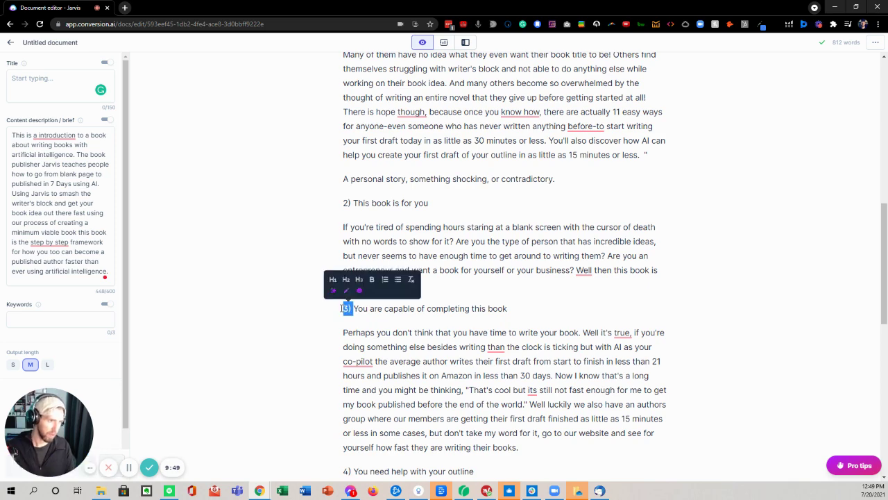
{"action": "key", "text": "BackSpace"}
{"action": "scroll", "coordinate": [389, 317], "scroll_direction": "down", "scroll_amount": 2}
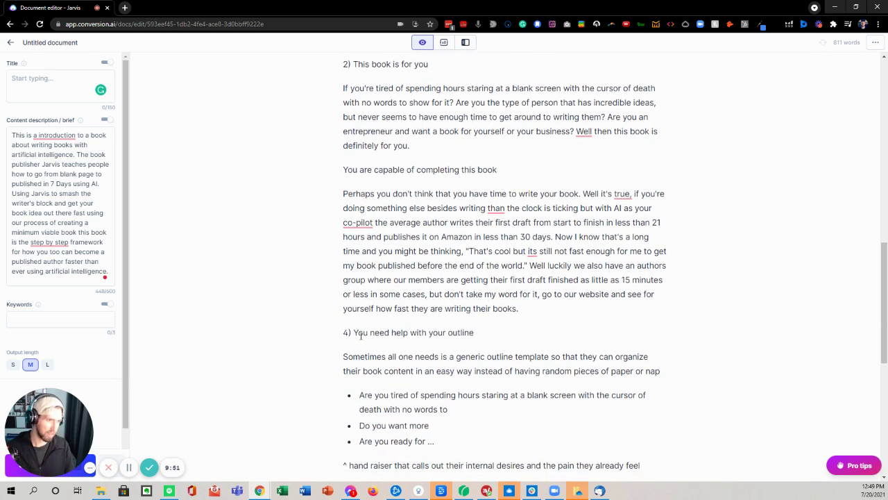
{"action": "double_click", "coordinate": [349, 332]}
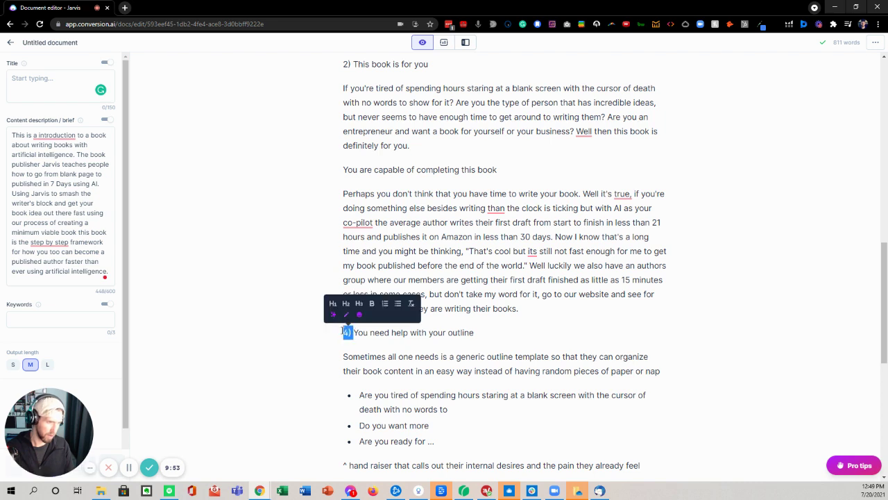
{"action": "key", "text": "BackSpace"}
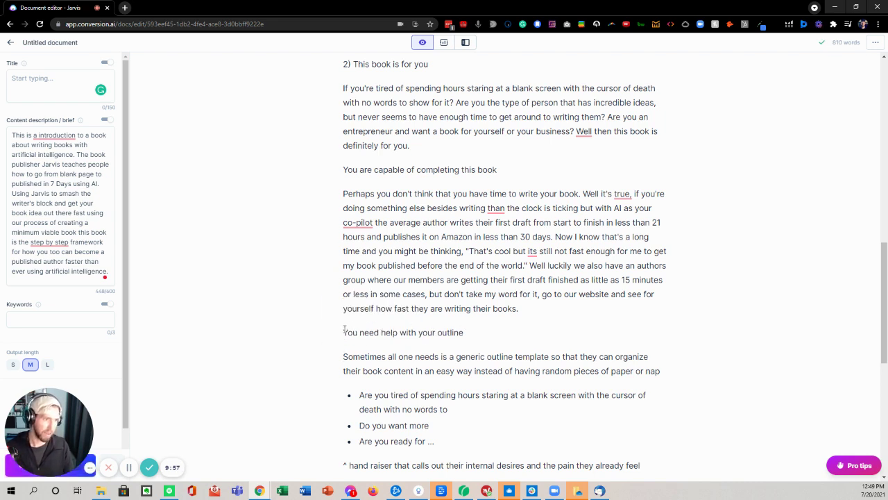
Delete the generated heading "You are capable of completing this book" above the "Perhaps you don't think" paragraph.
{"action": "scroll", "coordinate": [376, 164], "scroll_direction": "up", "scroll_amount": 1}
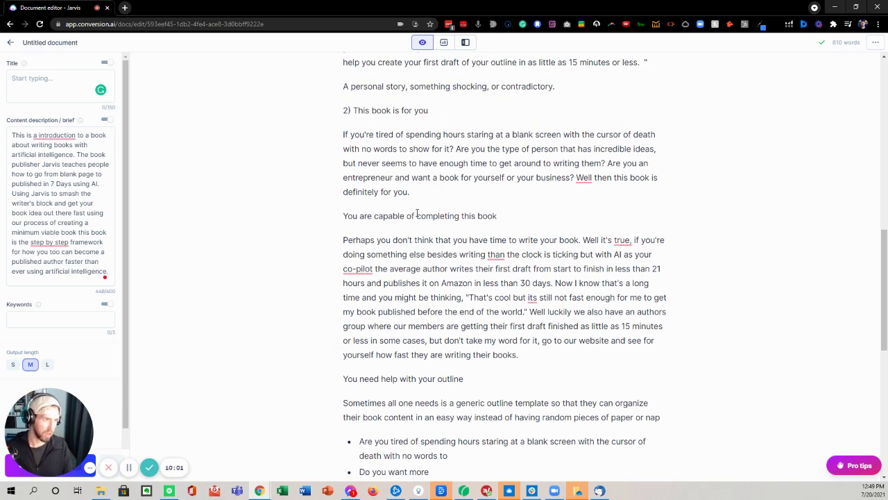
{"action": "left_click_drag", "start_coordinate": [343, 215], "coordinate": [515, 217]}
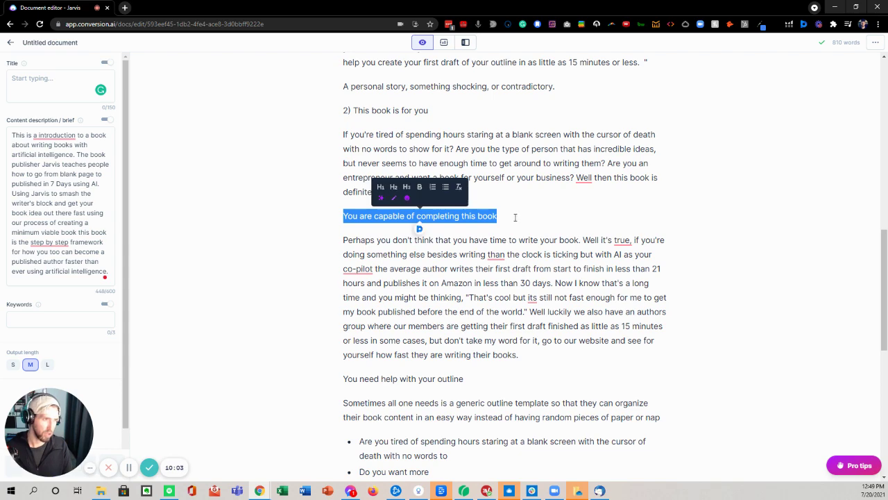
{"action": "triple_click", "coordinate": [456, 216]}
{"action": "key", "text": "BackSpace"}
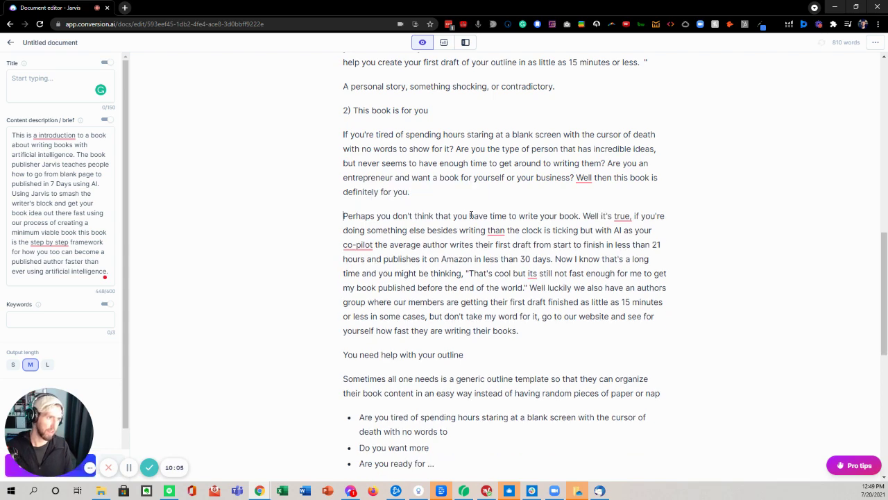
{"action": "scroll", "coordinate": [396, 316], "scroll_direction": "down", "scroll_amount": 1}
{"action": "triple_click", "coordinate": [377, 310]}
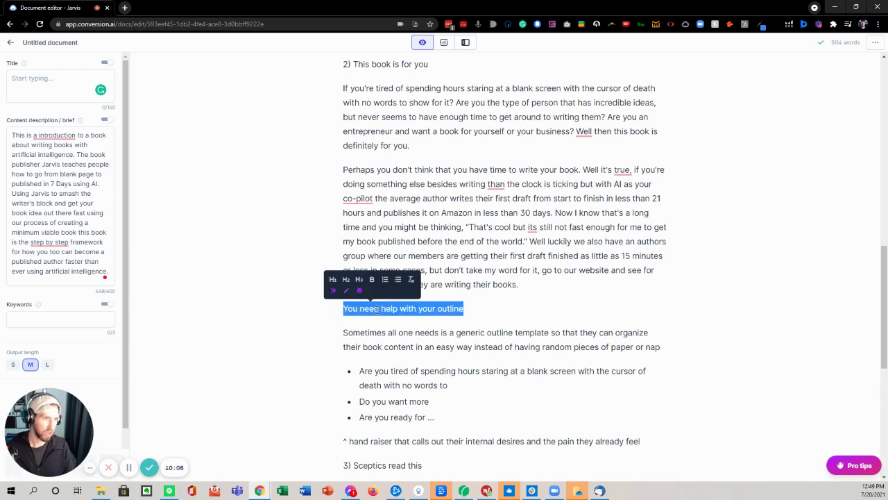
{"action": "left_click", "coordinate": [337, 308]}
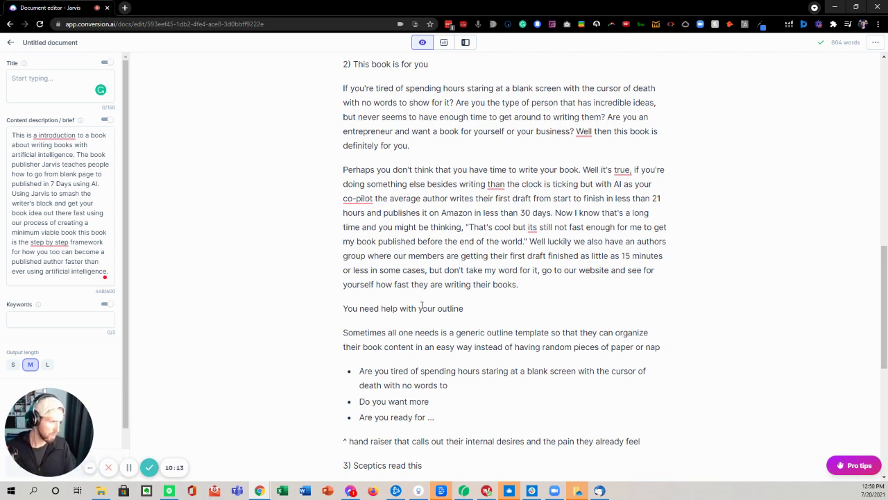
Have Jarvis continue the outline passage, and delete its trailing text from "(This is coming soon)" through "more chapters from this outline".
{"action": "scroll", "coordinate": [393, 297], "scroll_direction": "down", "scroll_amount": 1}
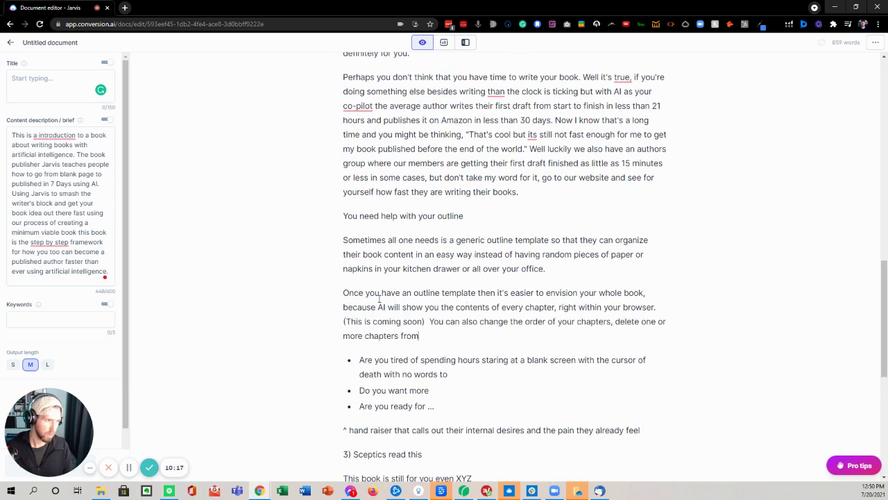
{"action": "scroll", "coordinate": [379, 299], "scroll_direction": "down", "scroll_amount": 1}
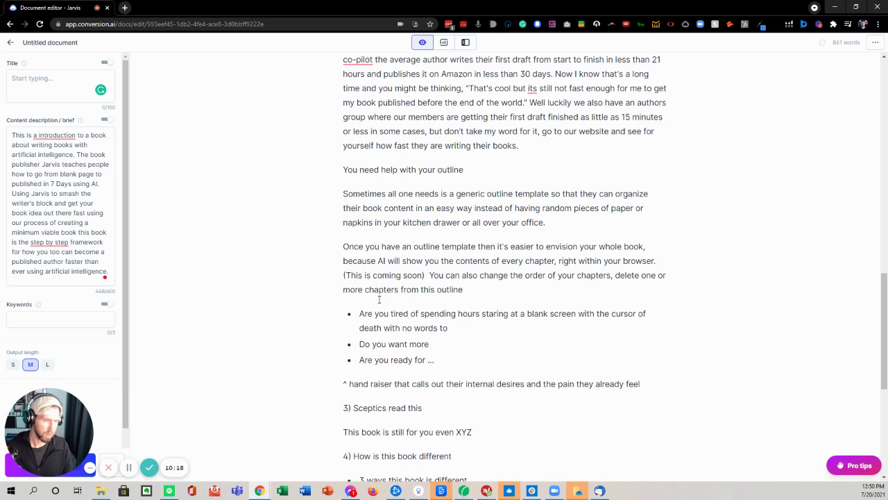
{"action": "left_click", "coordinate": [510, 290]}
{"action": "left_click_drag", "start_coordinate": [510, 290], "coordinate": [326, 279]}
{"action": "key", "text": "BackSpace"}
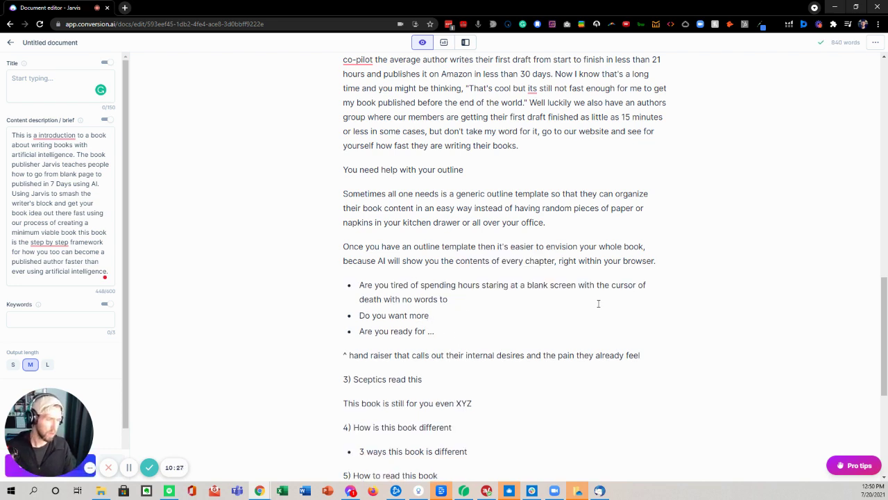
Delete the leftover bullets "Are you tired of spending hours" and "Do you want more" above "Are you ready for".
{"action": "left_click_drag", "start_coordinate": [466, 318], "coordinate": [358, 285]}
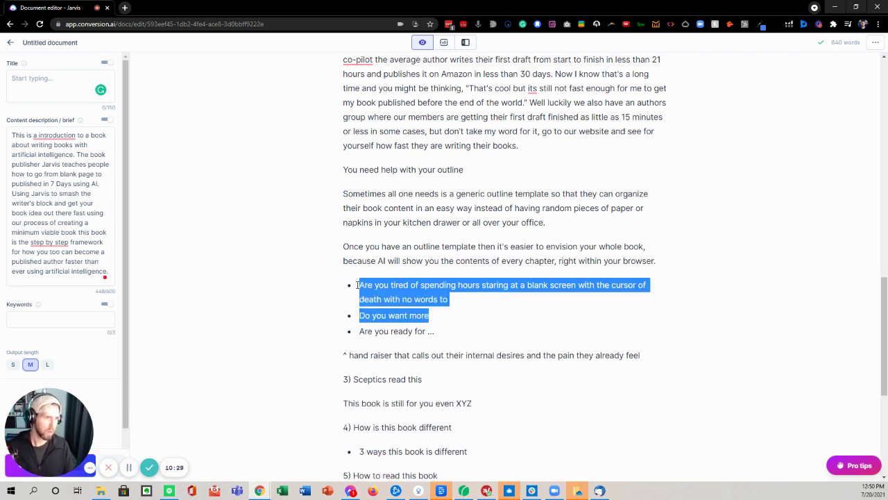
{"action": "key", "text": "BackSpace"}
{"action": "key", "text": "BackSpace"}
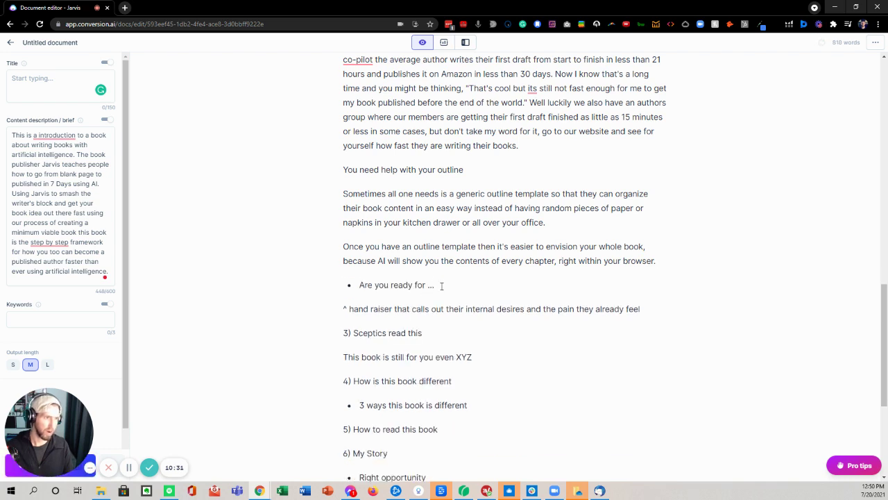
Complete the bullet as "Are you ready to finally become a published author and use your book to grow your influence and business?" and generate more bullets.
{"action": "left_click_drag", "start_coordinate": [442, 285], "coordinate": [414, 285]}
{"action": "key", "text": "BackSpace"}
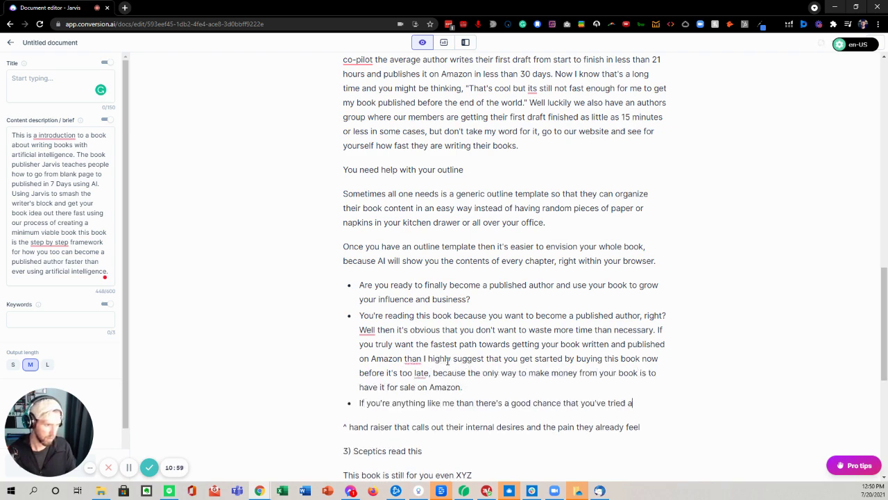
{"action": "scroll", "coordinate": [448, 360], "scroll_direction": "down", "scroll_amount": 2}
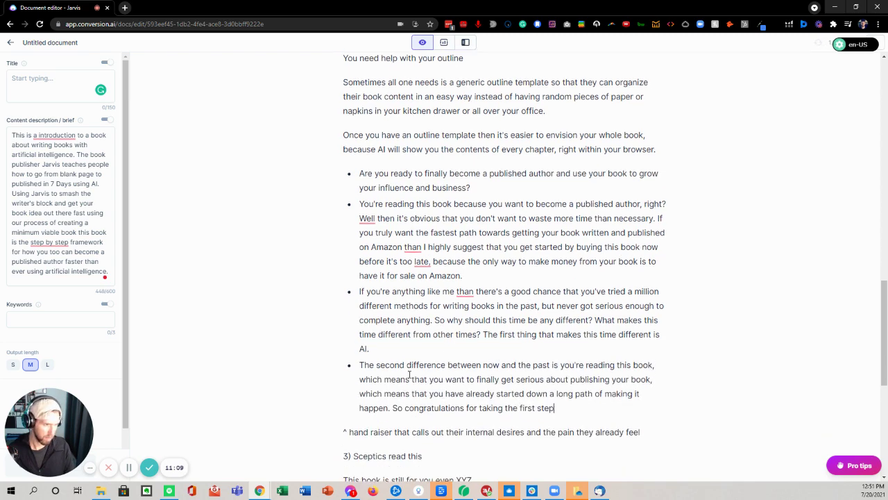
{"action": "scroll", "coordinate": [410, 377], "scroll_direction": "down", "scroll_amount": 1}
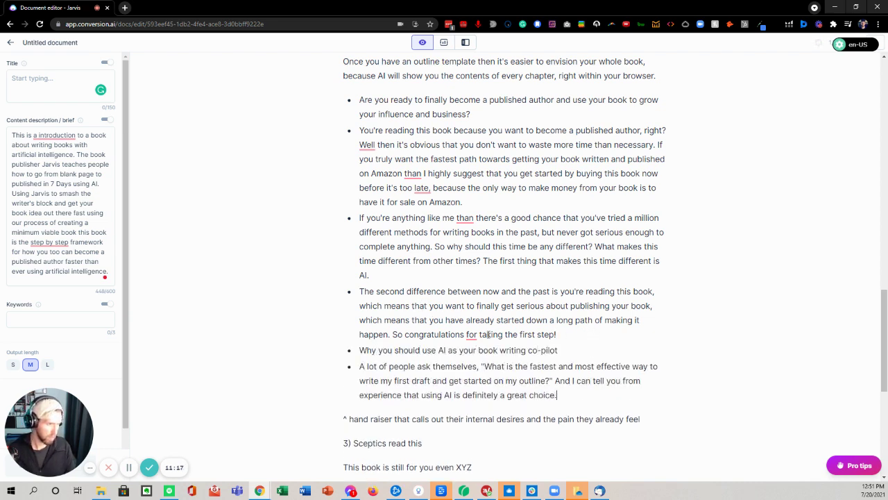
{"action": "scroll", "coordinate": [541, 336], "scroll_direction": "down", "scroll_amount": 1}
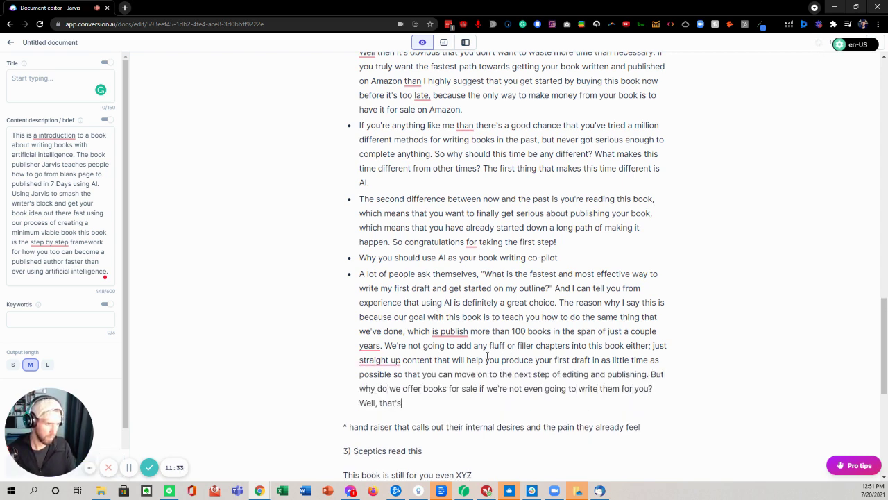
{"action": "scroll", "coordinate": [521, 344], "scroll_direction": "down", "scroll_amount": 1}
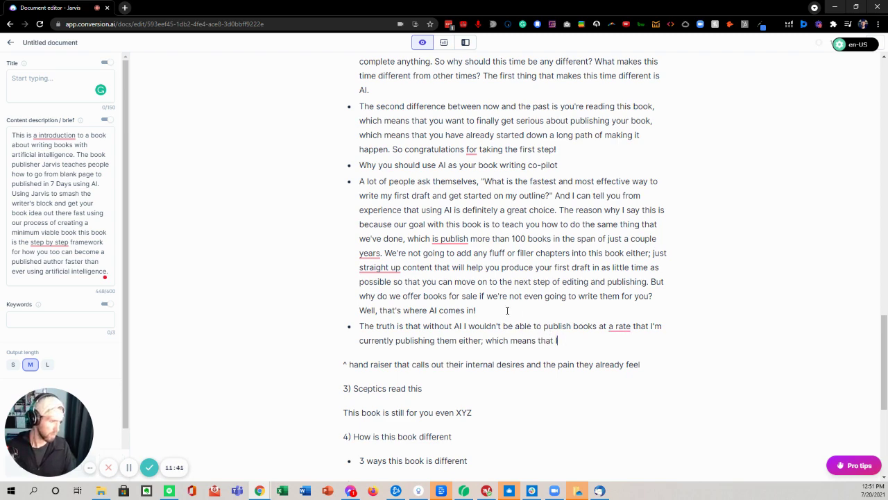
{"action": "scroll", "coordinate": [486, 309], "scroll_direction": "down", "scroll_amount": 1}
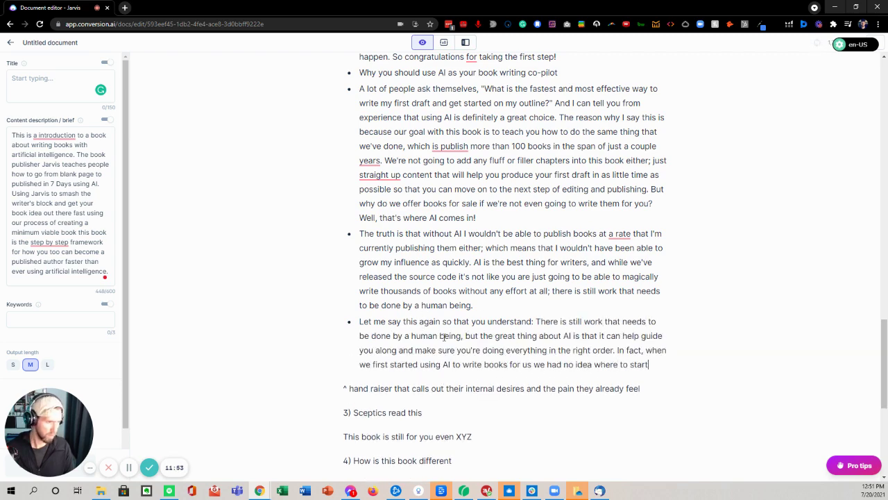
{"action": "scroll", "coordinate": [433, 330], "scroll_direction": "down", "scroll_amount": 1}
{"action": "scroll", "coordinate": [437, 330], "scroll_direction": "down", "scroll_amount": 1}
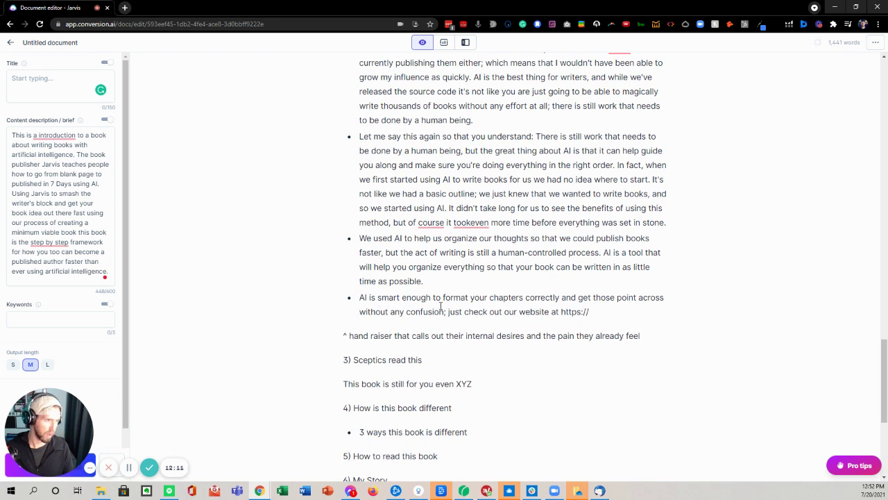
Delete the unfinished generated bullet beginning "AI is smart enough to format your chapters" and its empty line.
{"action": "left_click_drag", "start_coordinate": [605, 311], "coordinate": [360, 297]}
{"action": "key", "text": "BackSpace"}
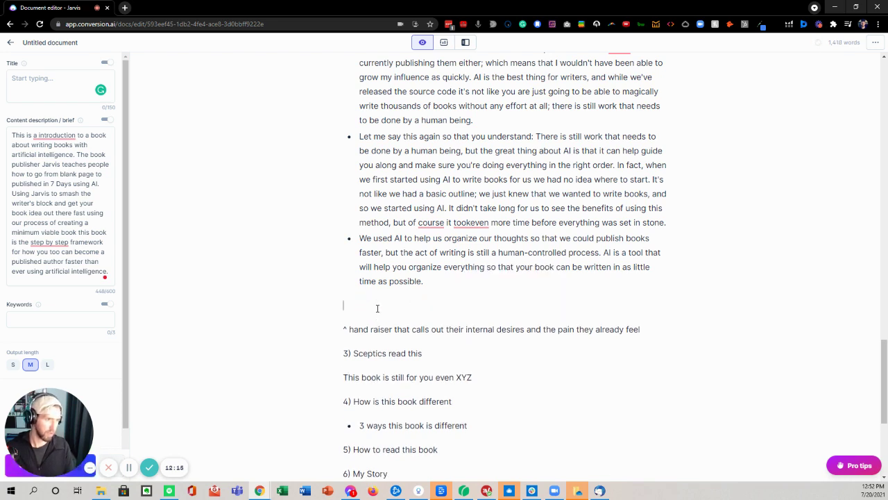
{"action": "key", "text": "BackSpace"}
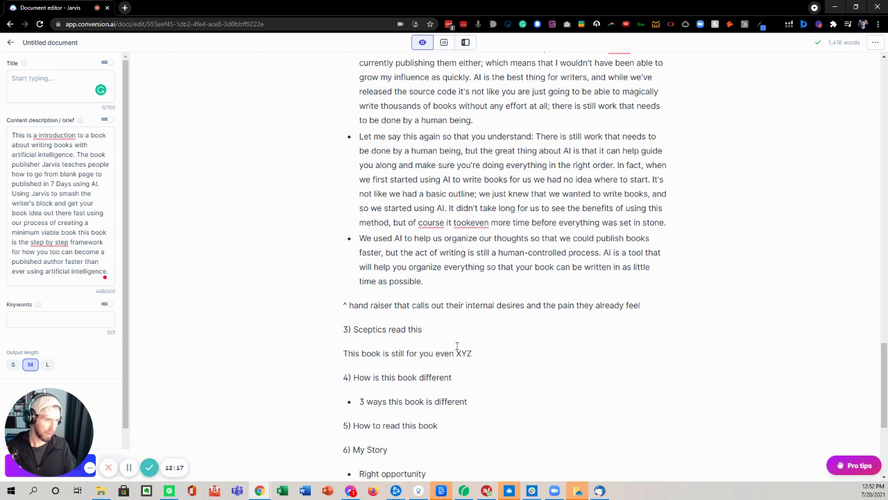
Insert a "***" separator line above the "3) Sceptics read this" heading.
{"action": "left_click", "coordinate": [345, 330]}
{"action": "key", "text": "Return"}
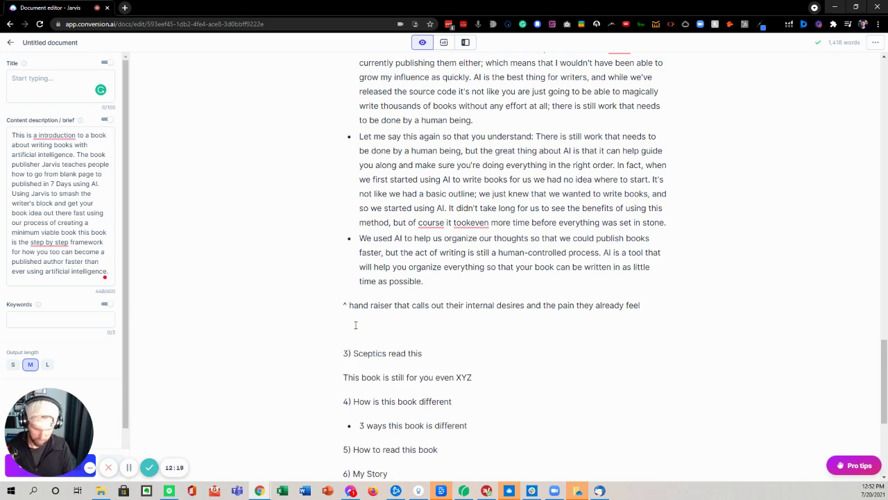
{"action": "type", "text": "***"}
Replace the XYZ placeholder with "What are some things a skeptic might say about writing a book with artificial intelligence give me 5", and remove "3)" from its heading.
{"action": "left_click_drag", "start_coordinate": [489, 378], "coordinate": [342, 378]}
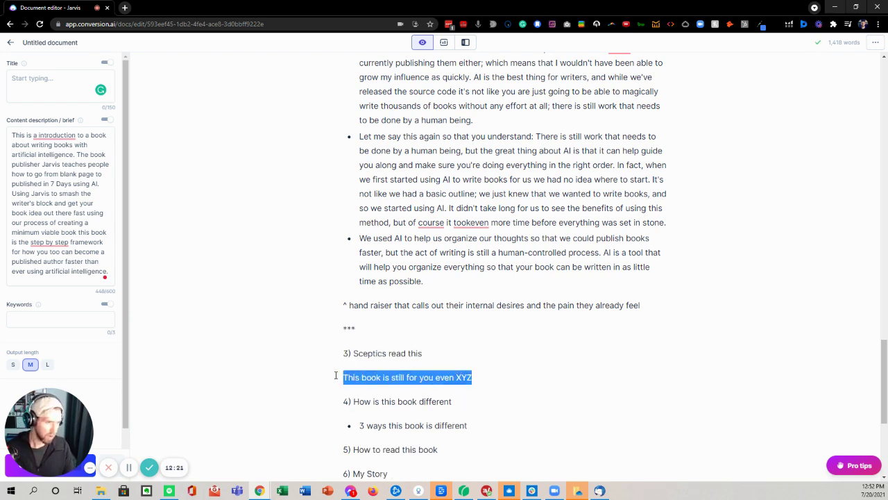
{"action": "key", "text": "BackSpace"}
{"action": "left_click", "coordinate": [479, 25]}
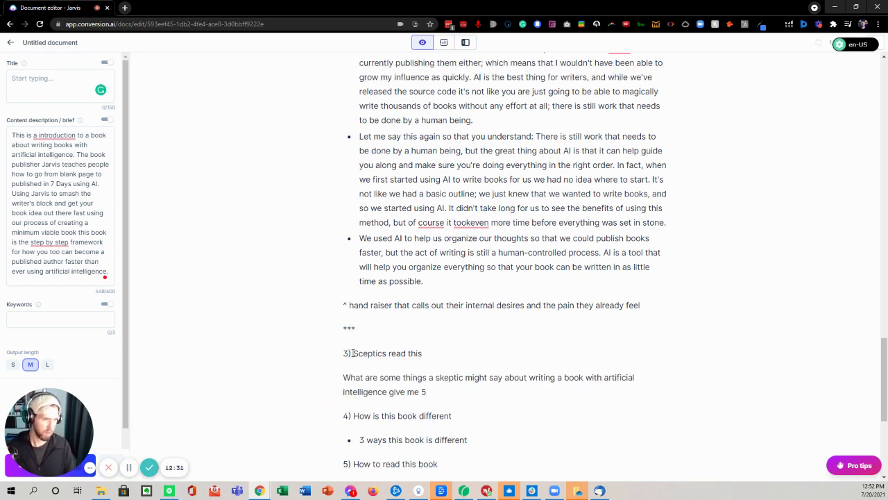
{"action": "left_click_drag", "start_coordinate": [354, 354], "coordinate": [333, 354]}
{"action": "key", "text": "BackSpace"}
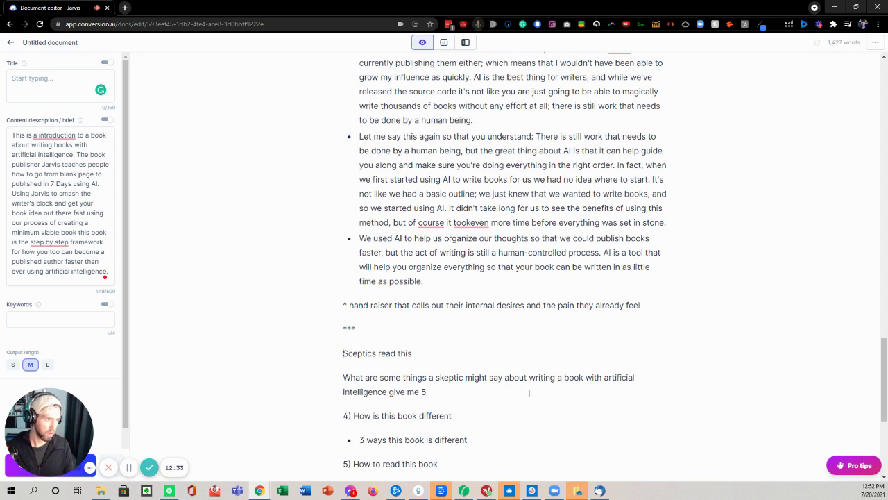
Add "responses" to the end of the skeptic prompt and punctuate its middle as "intelligence? Give me".
{"action": "left_click", "coordinate": [468, 387]}
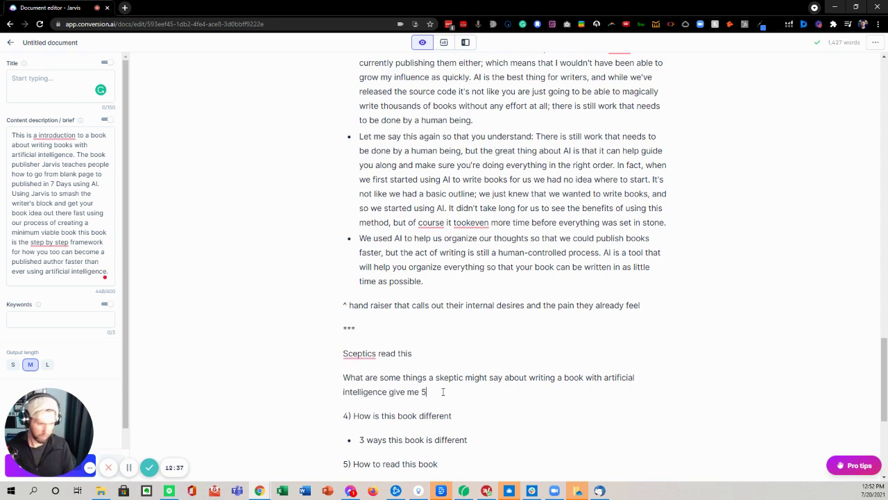
{"action": "type", "text": "re"}
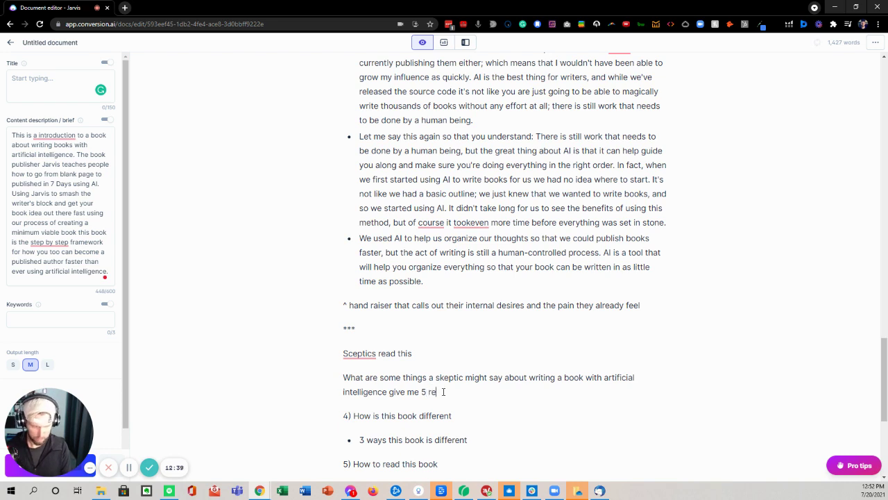
{"action": "type", "text": "responses"}
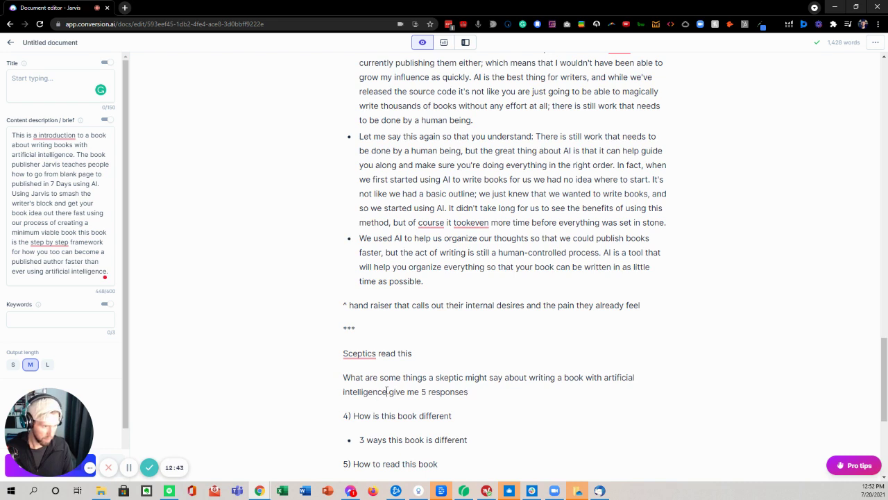
{"action": "left_click", "coordinate": [388, 391]}
{"action": "type", "text": "?"}
{"action": "key", "text": "Delete"}
{"action": "type", "text": "G"}
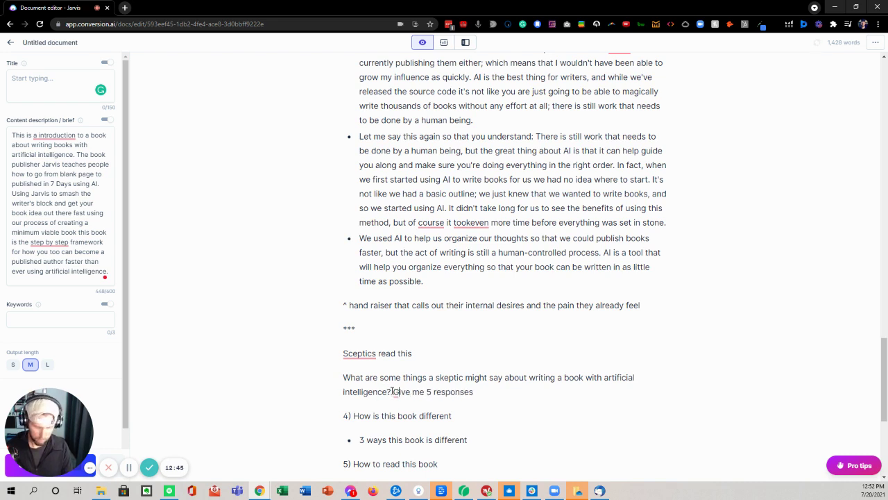
Have Jarvis answer the skeptic prompt and keep generating paragraphs for the "Sceptics read this" section.
{"action": "triple_click", "coordinate": [495, 393]}
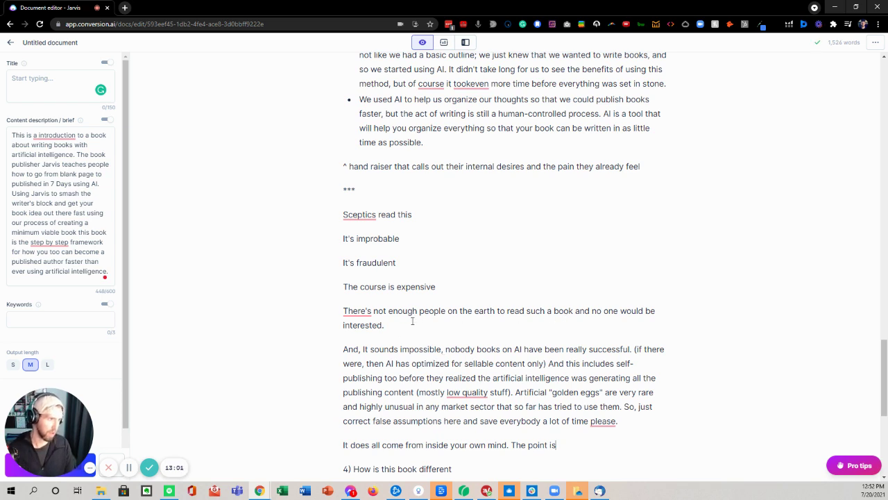
{"action": "scroll", "coordinate": [397, 336], "scroll_direction": "down", "scroll_amount": 1}
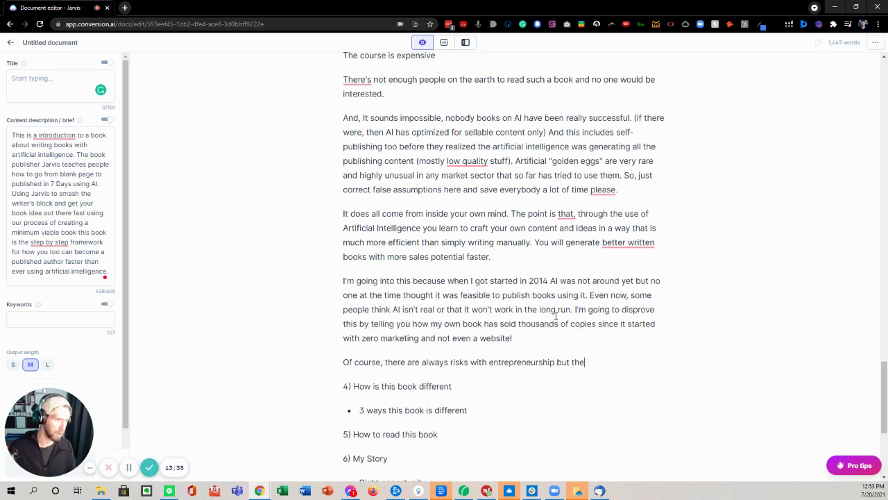
{"action": "scroll", "coordinate": [446, 310], "scroll_direction": "down", "scroll_amount": 1}
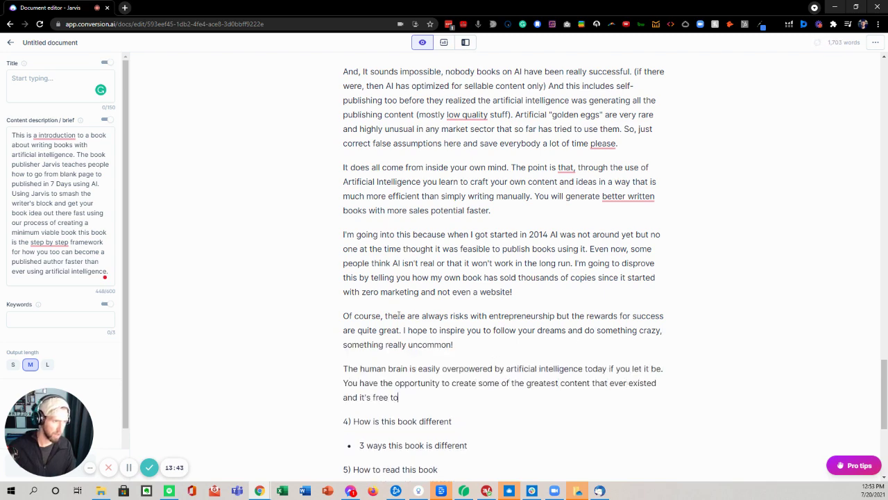
{"action": "scroll", "coordinate": [416, 317], "scroll_direction": "down", "scroll_amount": 1}
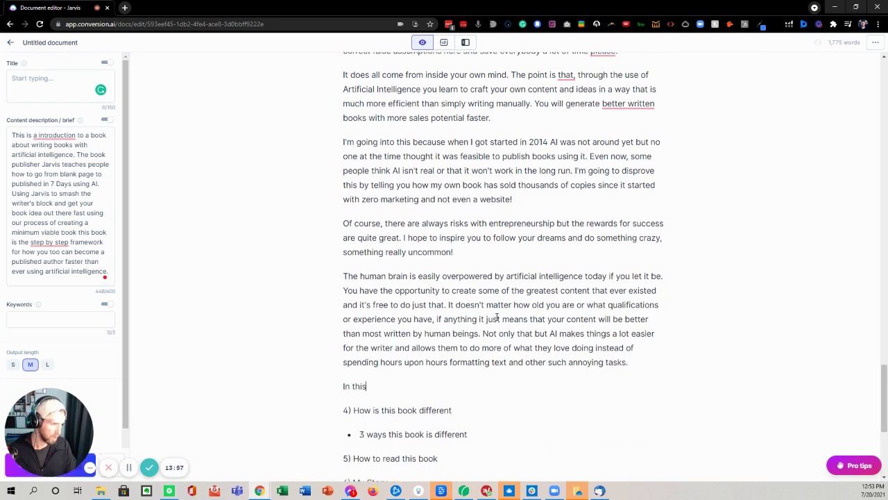
{"action": "scroll", "coordinate": [486, 320], "scroll_direction": "down", "scroll_amount": 1}
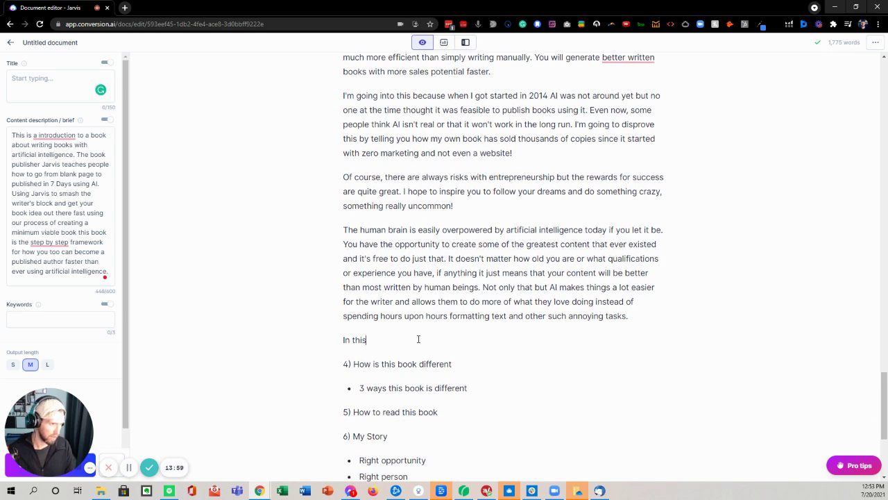
Delete the unfinished line "In this" at the end of the sceptics section.
{"action": "triple_click", "coordinate": [395, 346]}
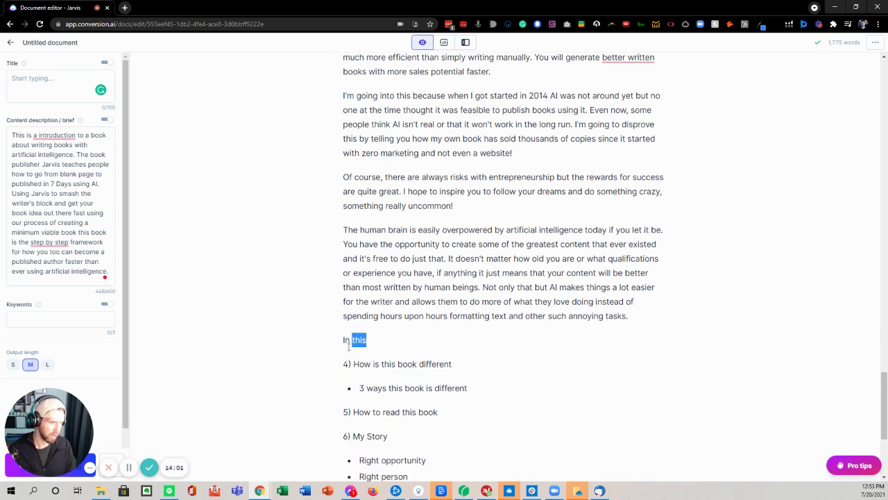
{"action": "key", "text": "BackSpace"}
{"action": "key", "text": "BackSpace"}
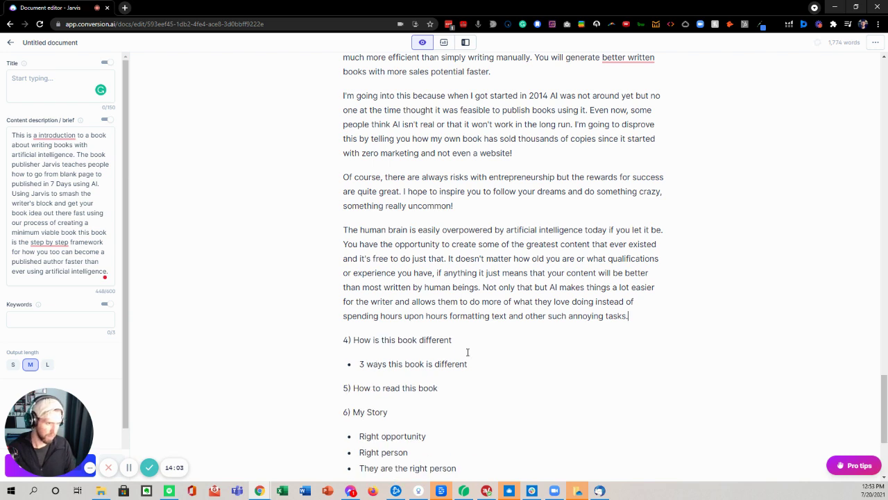
Remove "4)" from "How is this book different", format it as Heading 1, and add an empty line below it.
{"action": "key", "text": "Return"}
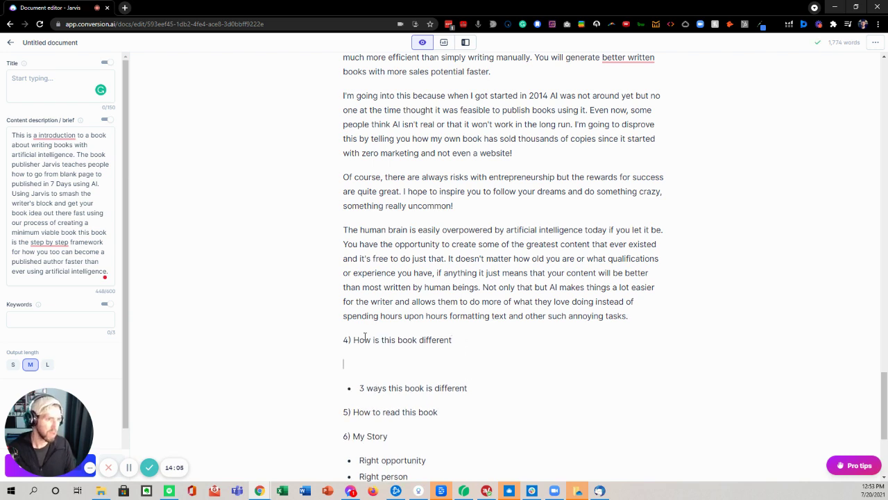
{"action": "left_click_drag", "start_coordinate": [354, 338], "coordinate": [342, 340]}
{"action": "key", "text": "BackSpace"}
{"action": "triple_click", "coordinate": [345, 339]}
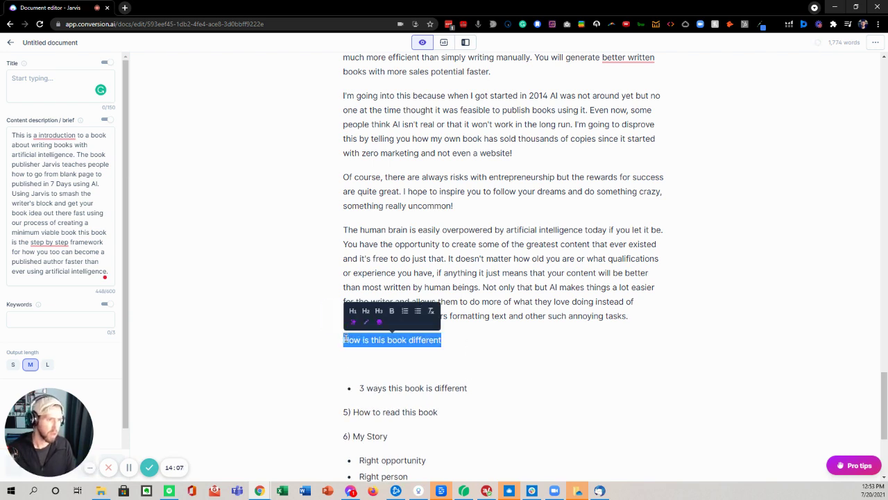
{"action": "left_click", "coordinate": [354, 311]}
{"action": "left_click", "coordinate": [401, 365]}
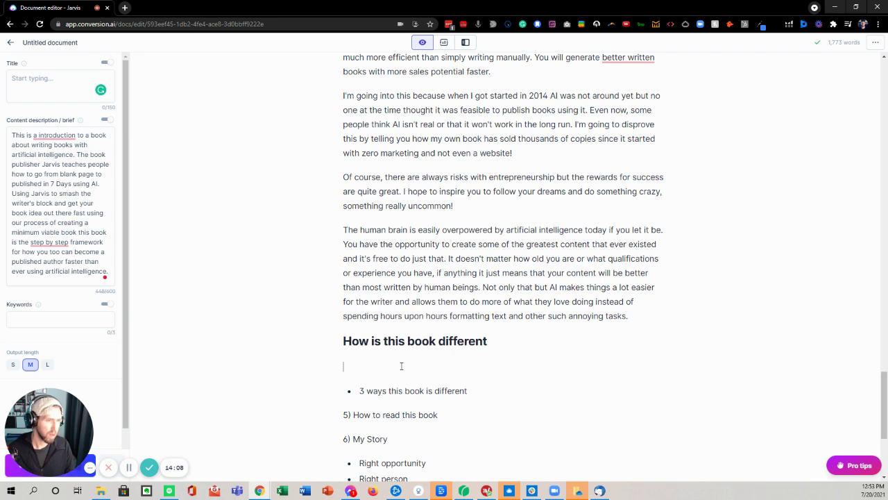
Have Jarvis list three ways this book is different, and trim item 1 to "This book is the first of its kind.".
{"action": "left_click", "coordinate": [478, 24]}
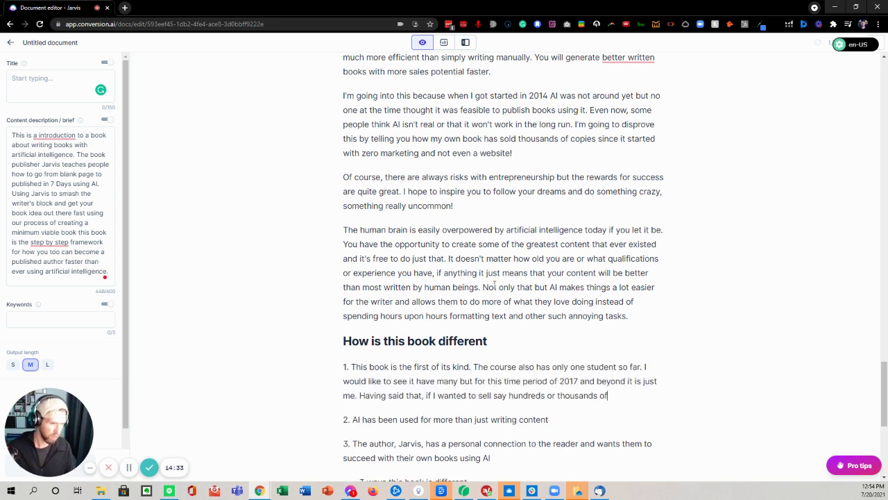
{"action": "left_click_drag", "start_coordinate": [627, 396], "coordinate": [481, 367]}
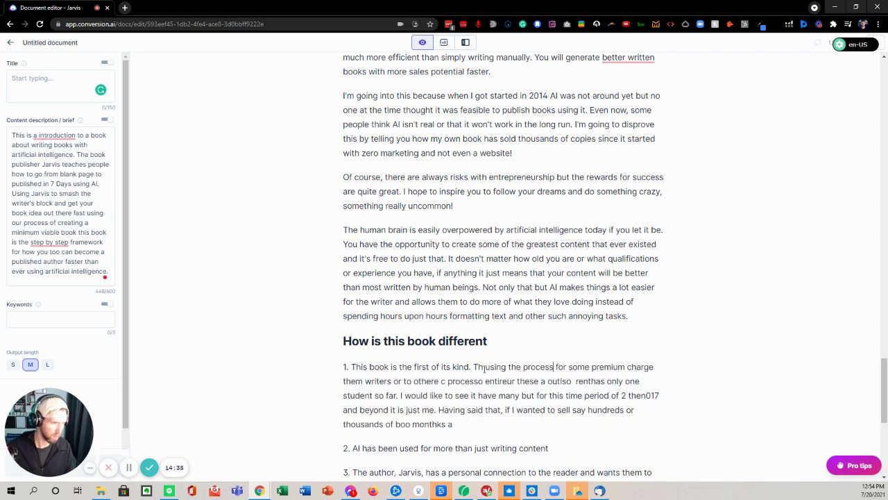
{"action": "left_click_drag", "start_coordinate": [501, 423], "coordinate": [346, 366]}
{"action": "key", "text": "BackSpace"}
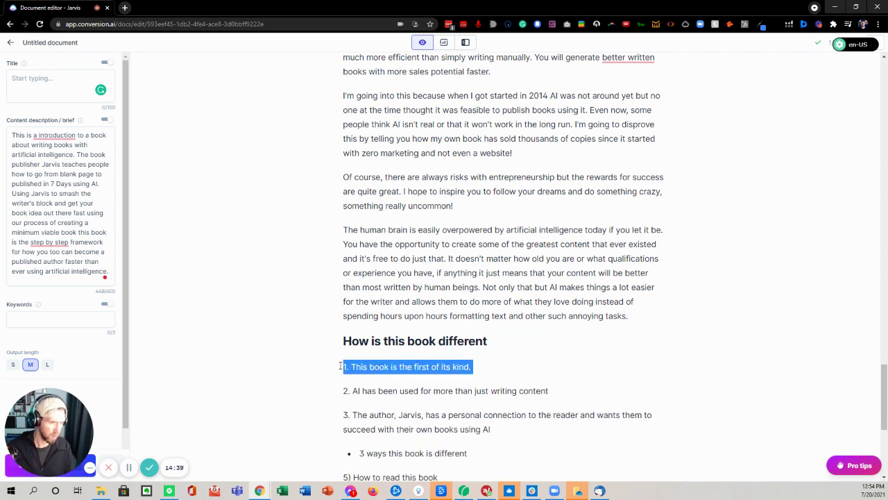
Delete the generated three-item list under "How is this book different", leaving one empty line below the heading.
{"action": "key", "text": "BackSpace"}
{"action": "left_click_drag", "start_coordinate": [513, 433], "coordinate": [343, 383]}
{"action": "key", "text": "BackSpace"}
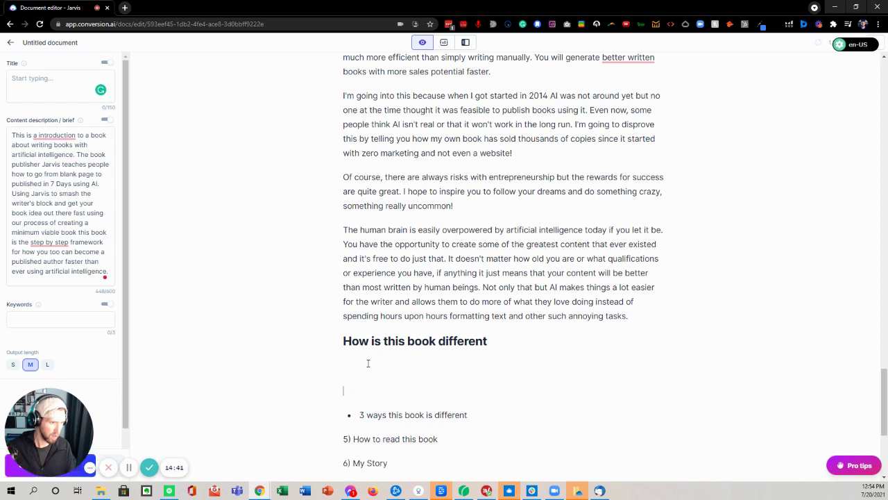
{"action": "key", "text": "BackSpace"}
{"action": "key", "text": "BackSpace"}
{"action": "key", "text": "Return"}
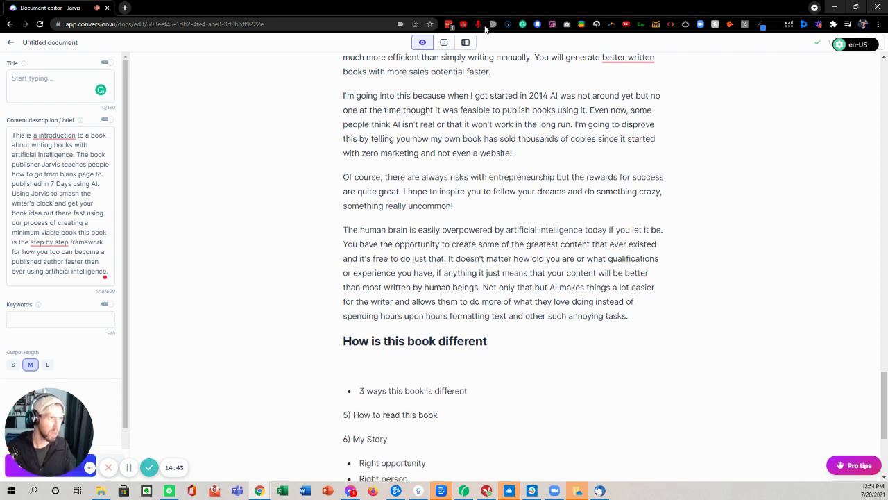
Have Jarvis run "list out 10 ways that this book is different than other books that teach people how to publish" below the heading.
{"action": "type", "text": "list out 10"}
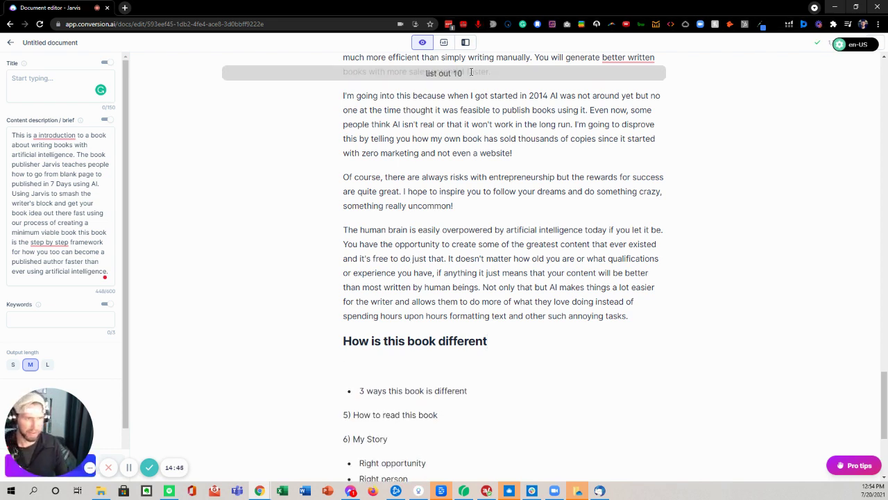
{"action": "type", "text": " ways that this book is"}
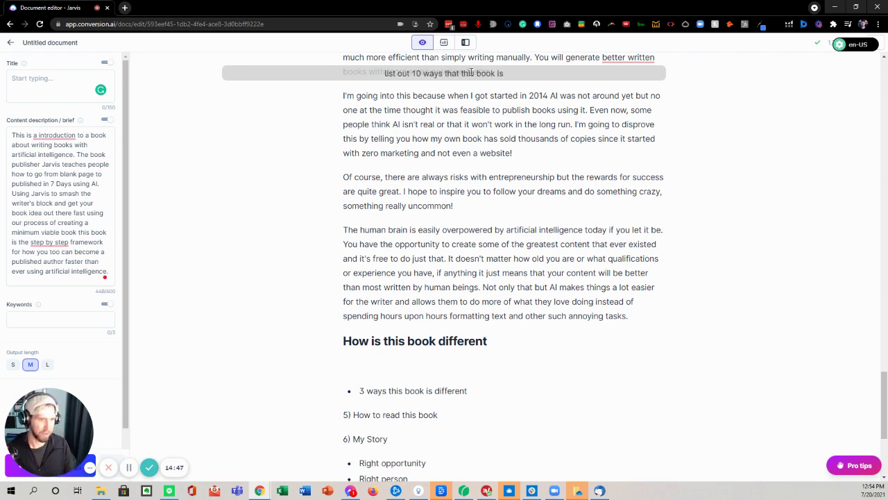
{"action": "type", "text": " different than other books that teach"}
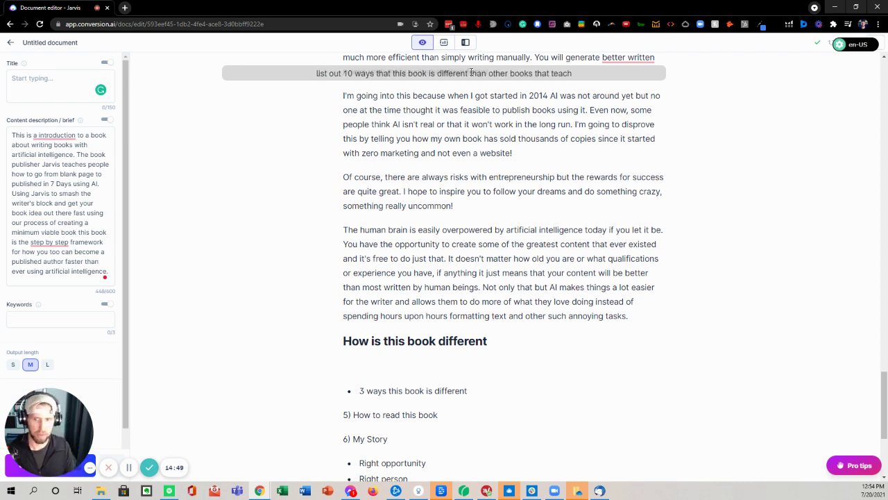
{"action": "type", "text": " people how to publish"}
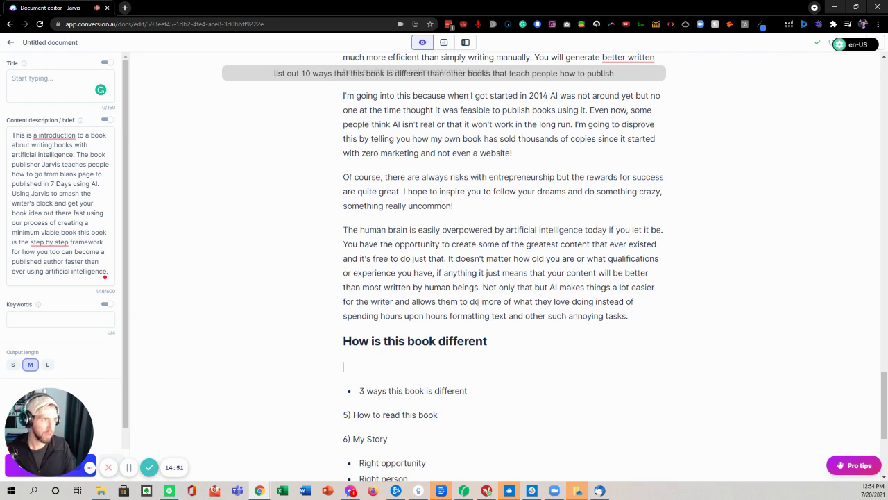
{"action": "key", "text": "ctrl+Return"}
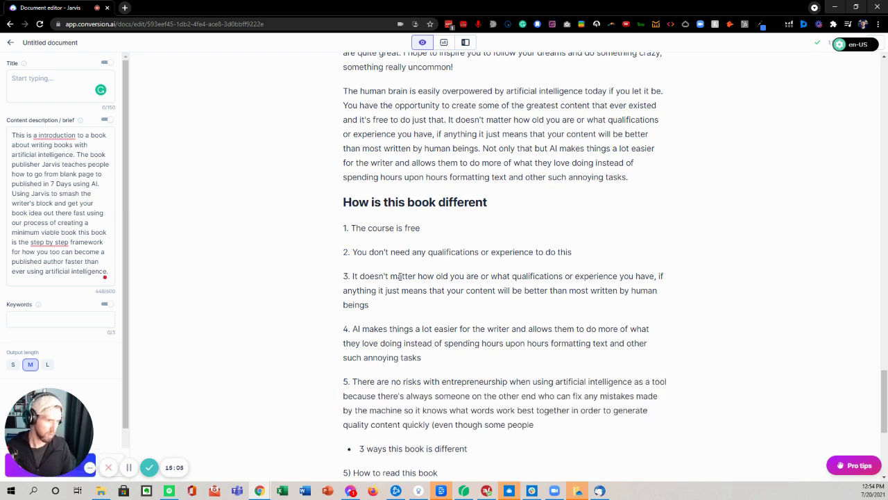
Have Jarvis keep generating from the unfinished item 5 to extend the "How is this book different" section.
{"action": "key", "text": "ctrl+Return"}
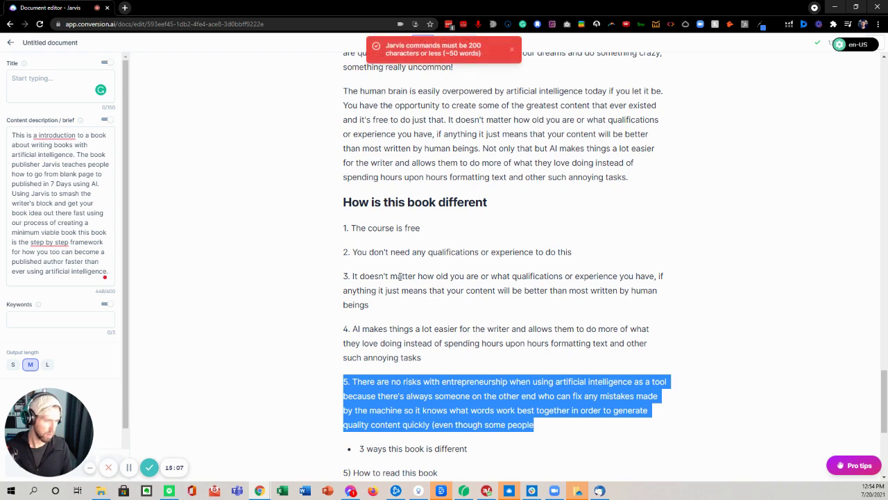
{"action": "key", "text": "Right"}
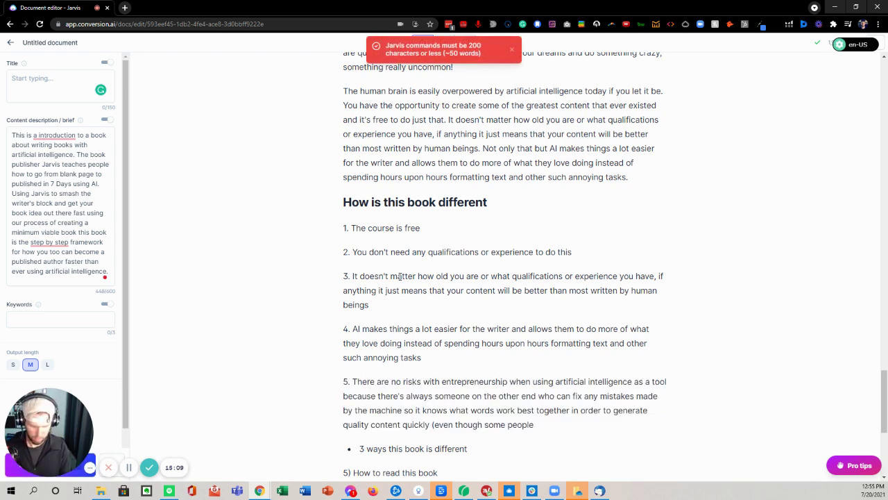
{"action": "key", "text": "ctrl+j"}
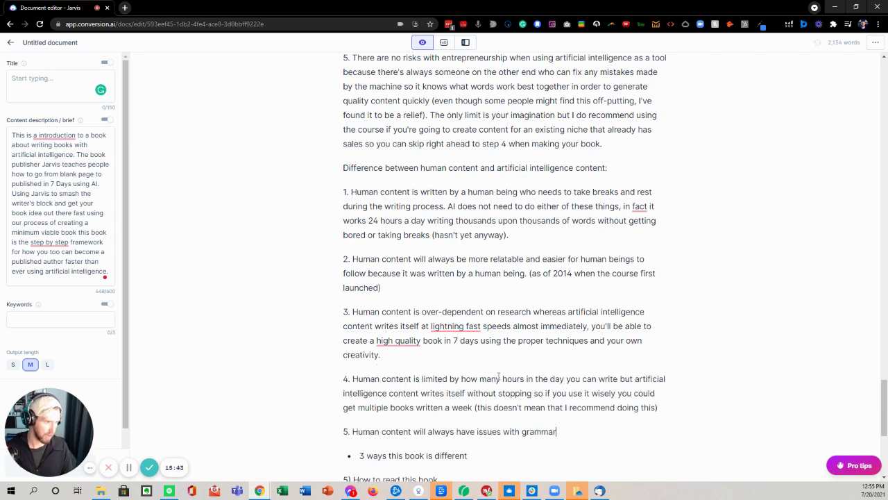
{"action": "scroll", "coordinate": [542, 343], "scroll_direction": "down", "scroll_amount": 2}
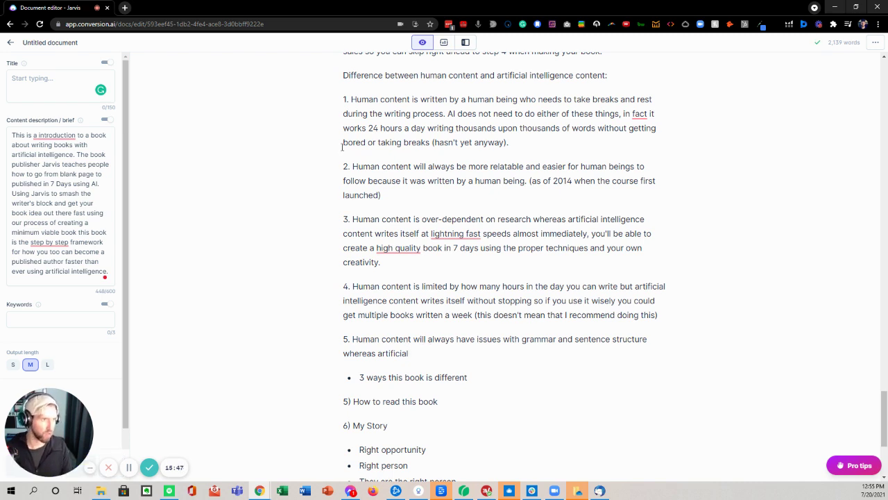
{"action": "key", "text": "ctrl+Return"}
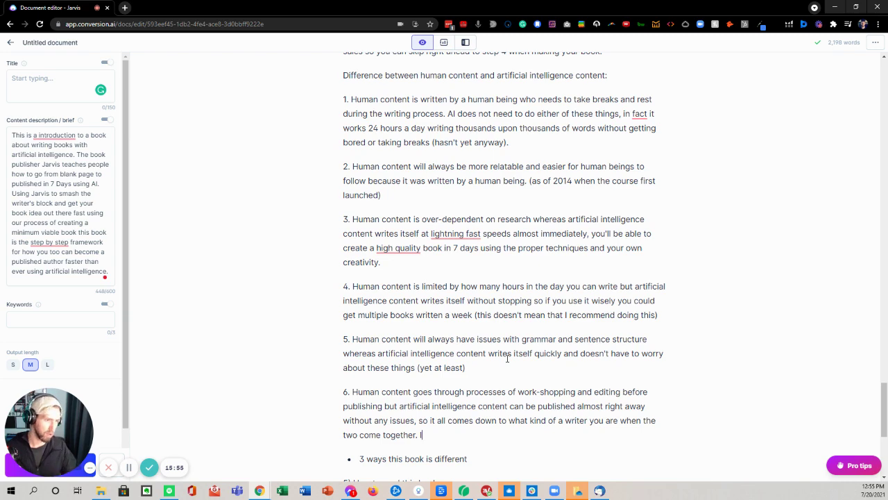
{"action": "scroll", "coordinate": [507, 358], "scroll_direction": "down", "scroll_amount": 2}
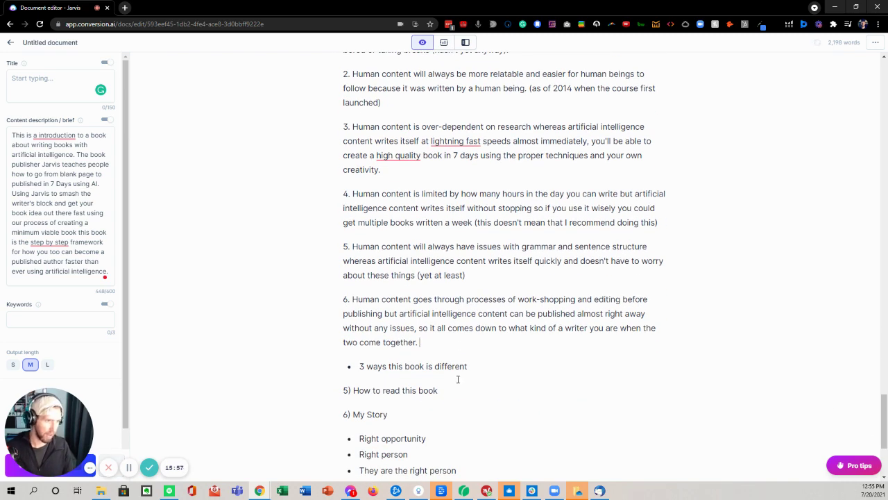
Insert a "***" divider below the "3 ways this book is different" bullet and remove "5)" from "How to read this book".
{"action": "key", "text": "Return"}
{"action": "key", "text": "Return"}
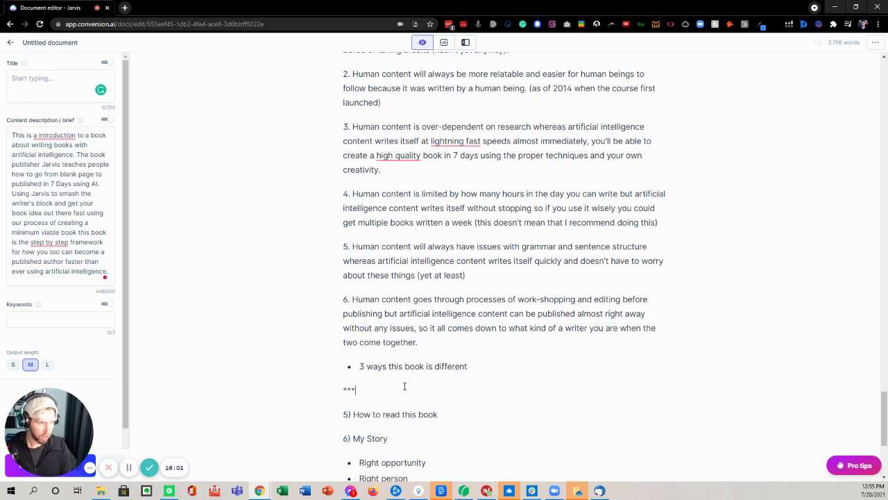
{"action": "scroll", "coordinate": [405, 386], "scroll_direction": "down", "scroll_amount": 1}
{"action": "left_click_drag", "start_coordinate": [353, 368], "coordinate": [341, 368]}
{"action": "key", "text": "BackSpace"}
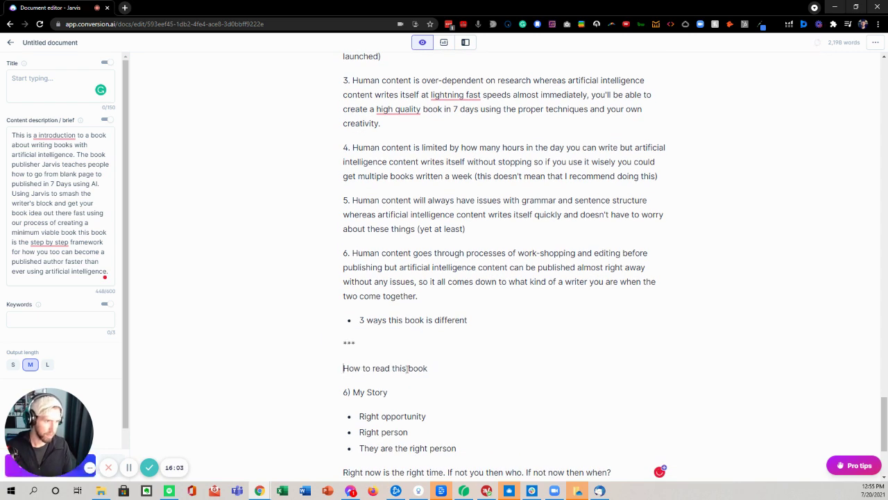
Have Jarvis answer "What is the best way to read this book for the best results" under "How to read this book".
{"action": "key", "text": "Return"}
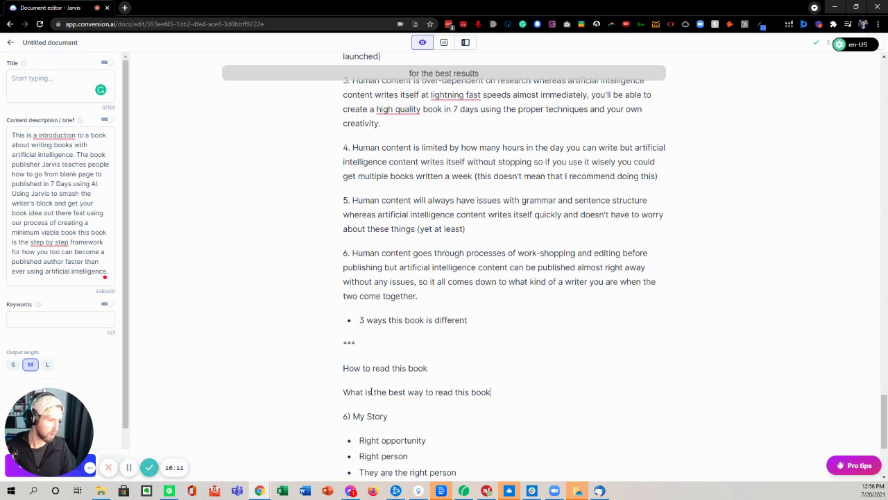
{"action": "triple_click", "coordinate": [372, 392]}
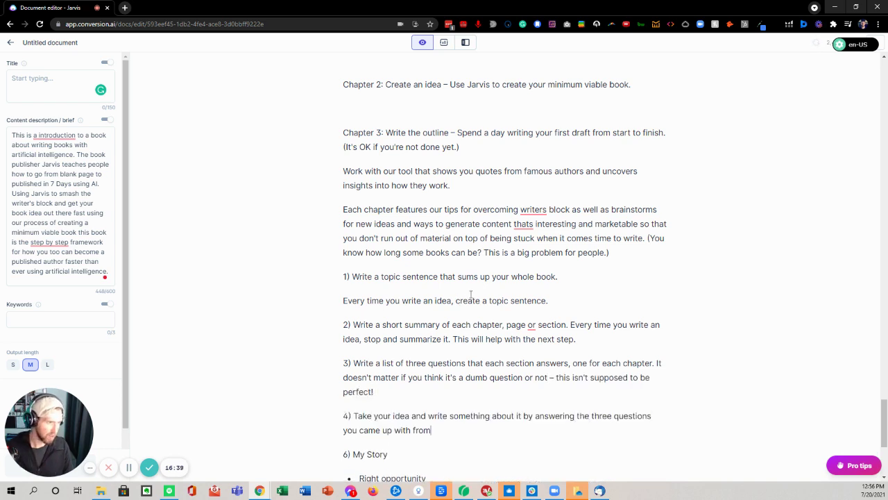
{"action": "scroll", "coordinate": [435, 274], "scroll_direction": "down", "scroll_amount": 1}
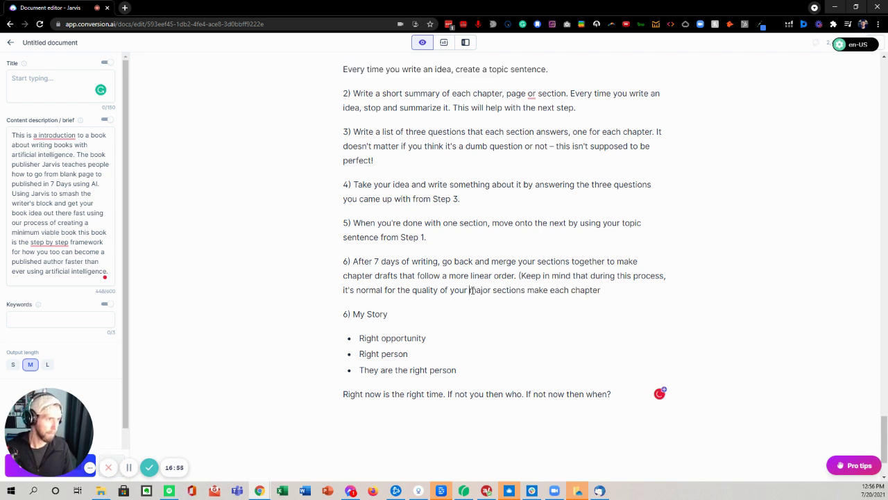
Delete "major sections make each chapter" from item 6 and have Jarvis continue writing the "How to read this book" section.
{"action": "left_click_drag", "start_coordinate": [469, 290], "coordinate": [605, 286]}
{"action": "key", "text": "BackSpace"}
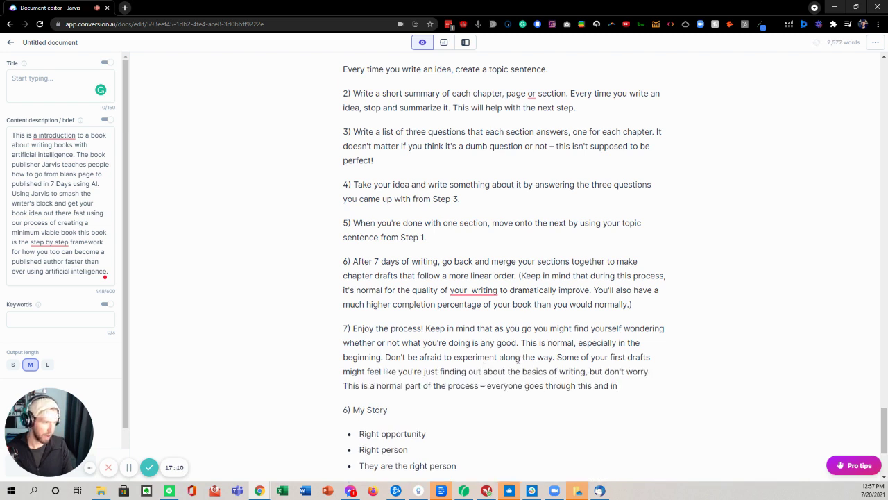
{"action": "scroll", "coordinate": [474, 309], "scroll_direction": "down", "scroll_amount": 2}
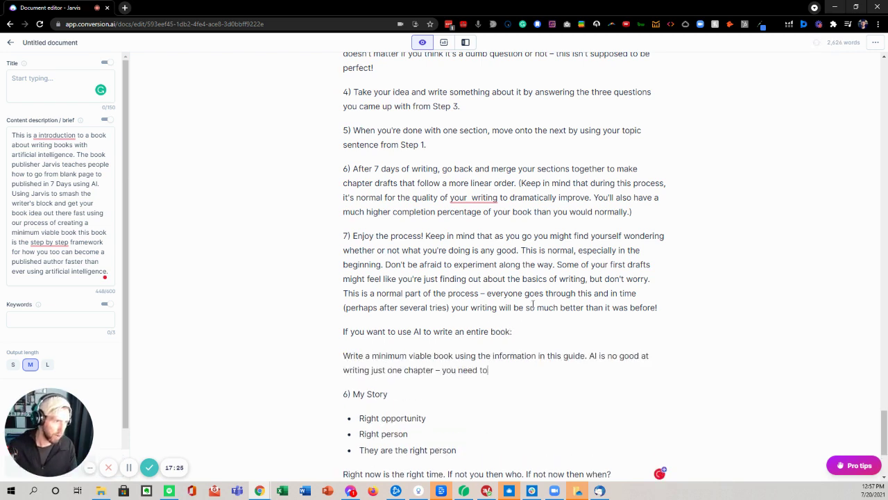
{"action": "scroll", "coordinate": [528, 316], "scroll_direction": "down", "scroll_amount": 2}
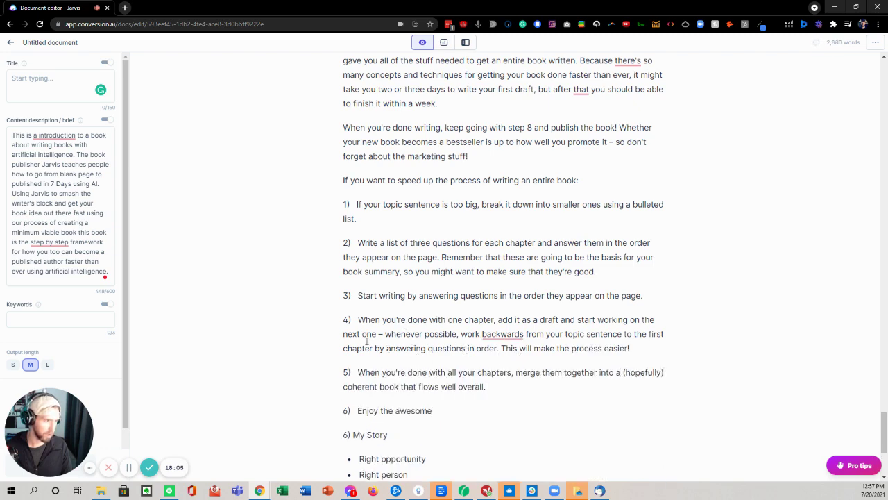
{"action": "scroll", "coordinate": [367, 341], "scroll_direction": "down", "scroll_amount": 2}
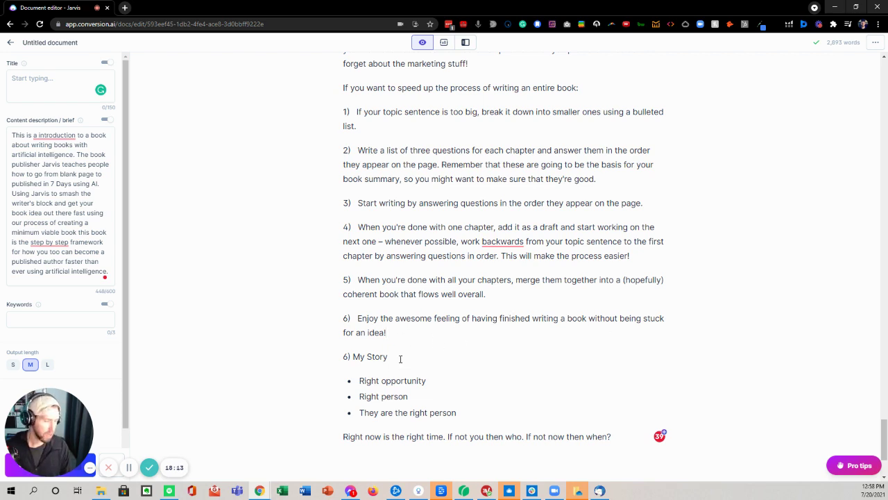
Insert "***" above "6) My Story" and have Jarvis answer "Write a compelling story about my experience writing a book in 72 hours with artificial intelligence".
{"action": "key", "text": "Return"}
{"action": "type", "text": "***"}
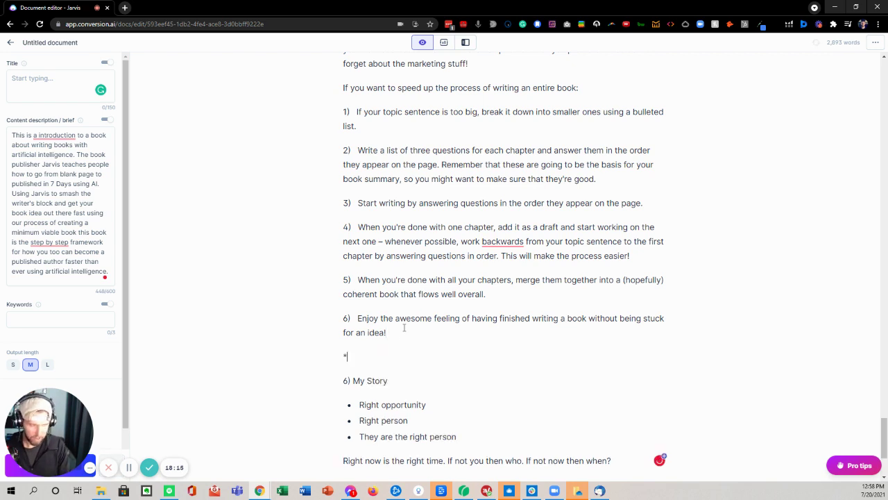
{"action": "key", "text": "Return"}
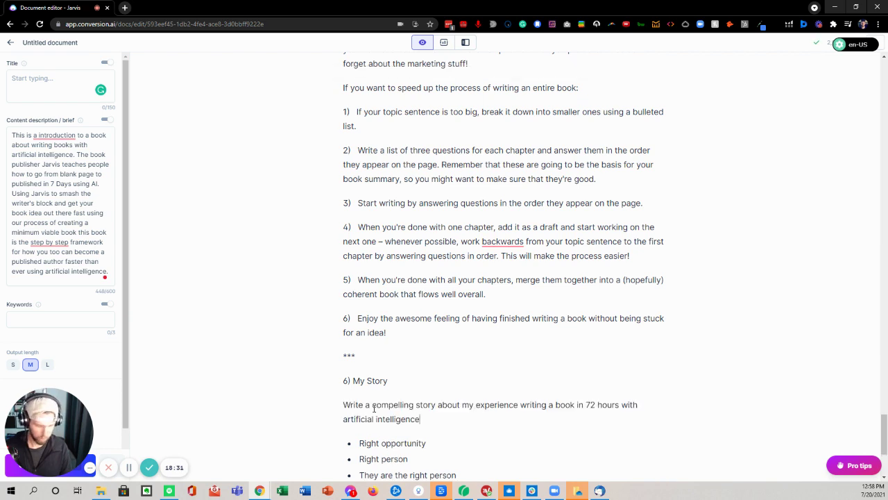
{"action": "triple_click", "coordinate": [374, 408]}
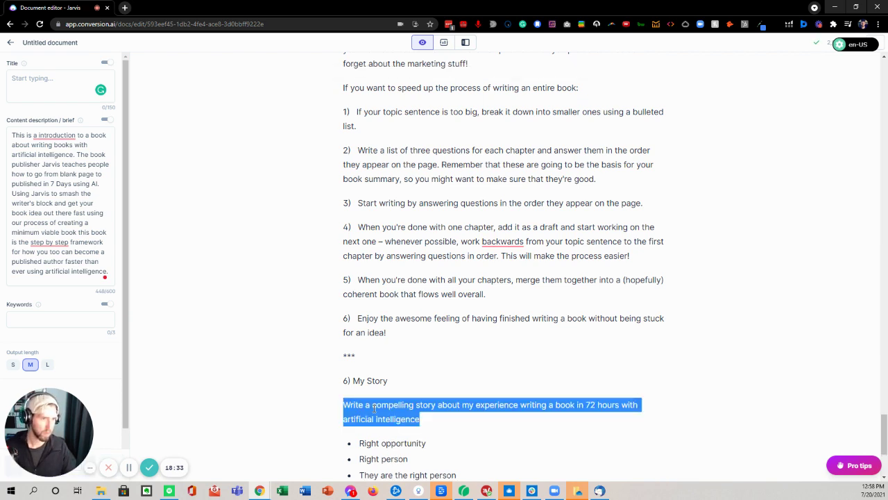
{"action": "scroll", "coordinate": [374, 408], "scroll_direction": "down", "scroll_amount": 2}
{"action": "key", "text": "ctrl+Return"}
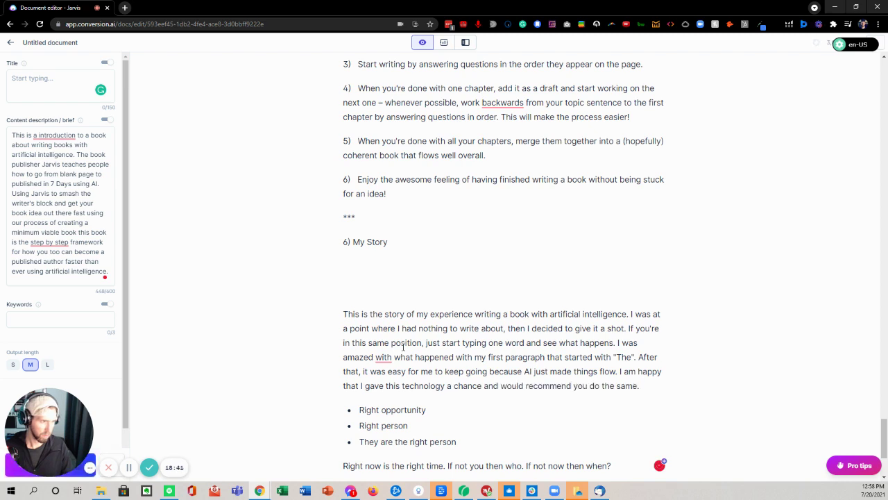
{"action": "scroll", "coordinate": [403, 347], "scroll_direction": "down", "scroll_amount": 1}
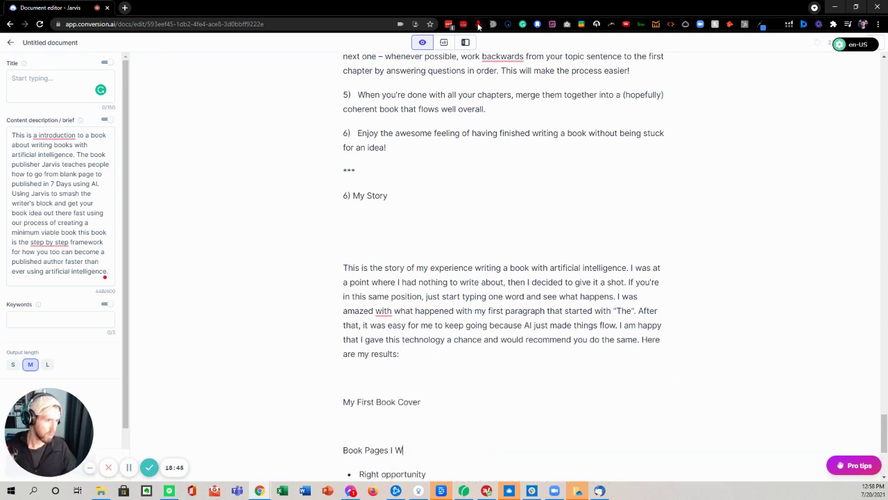
Delete the "My First Book Cover" and "Book Pages I Wrote With Jarvis" lines, plus the empty lines between "6) My Story" and its paragraph.
{"action": "scroll", "coordinate": [361, 211], "scroll_direction": "down", "scroll_amount": 3}
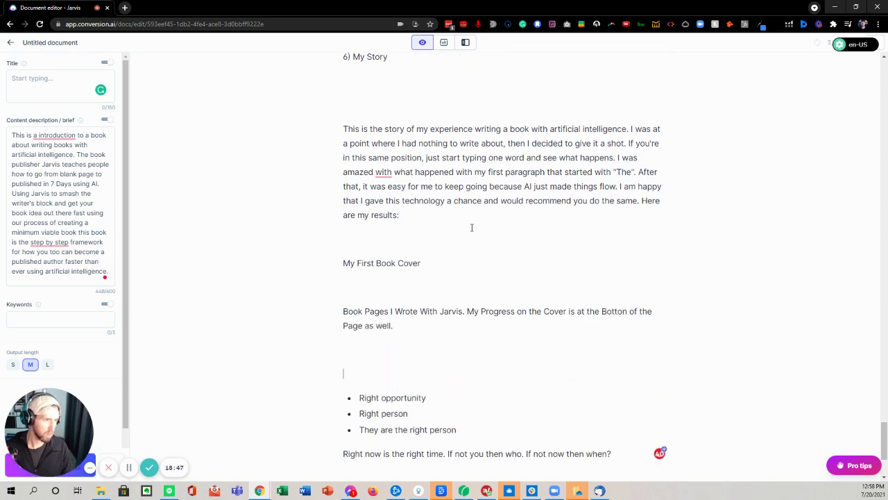
{"action": "left_click_drag", "start_coordinate": [422, 340], "coordinate": [342, 261]}
{"action": "key", "text": "BackSpace"}
{"action": "key", "text": "BackSpace"}
{"action": "key", "text": "BackSpace"}
{"action": "key", "text": "BackSpace"}
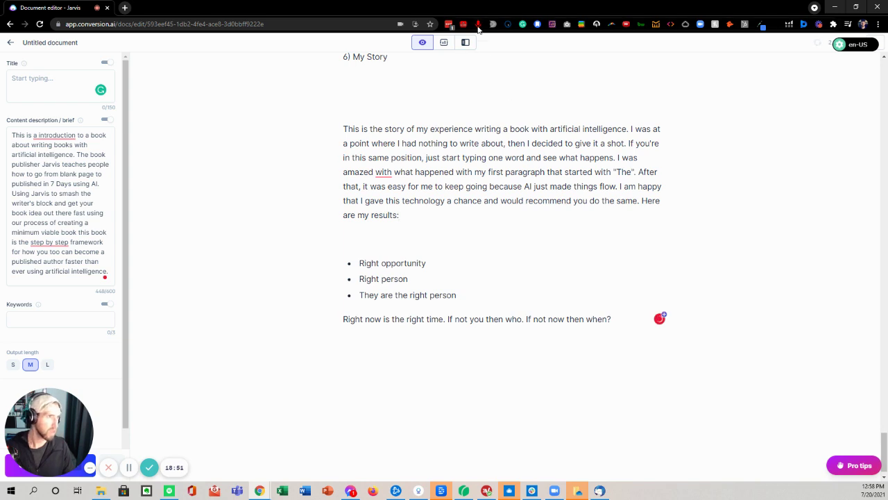
{"action": "key", "text": "BackSpace"}
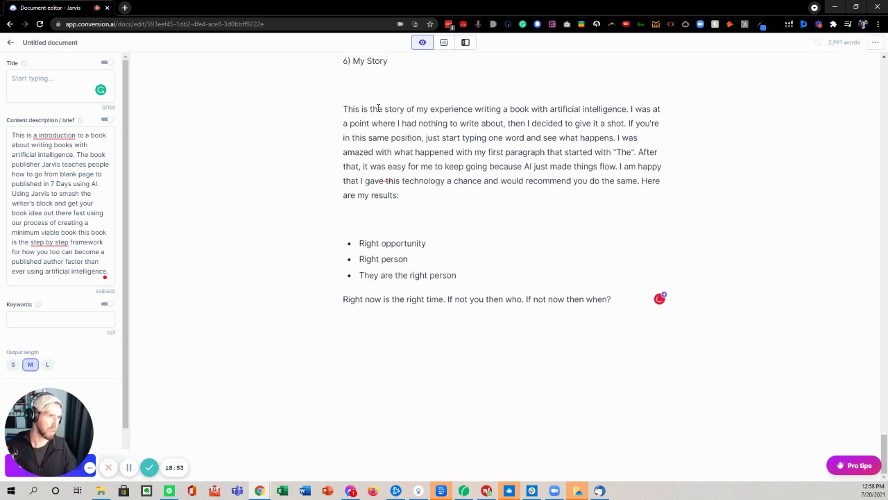
{"action": "key", "text": "BackSpace"}
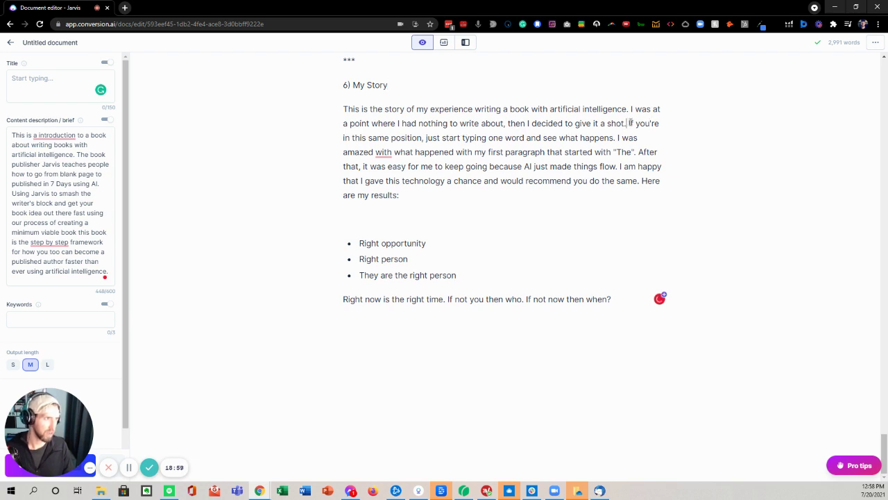
Extend the sentence ending "give it a shot" in the story paragraph with "and wrote my first book in just one weekend".
{"action": "key", "text": "BackSpace"}
{"action": "type", "text": "and wrote my f"}
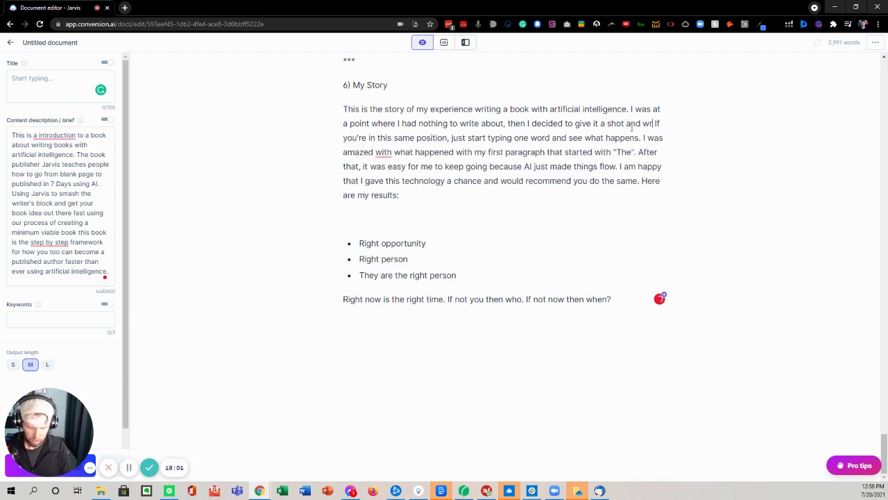
{"action": "type", "text": "irst book "}
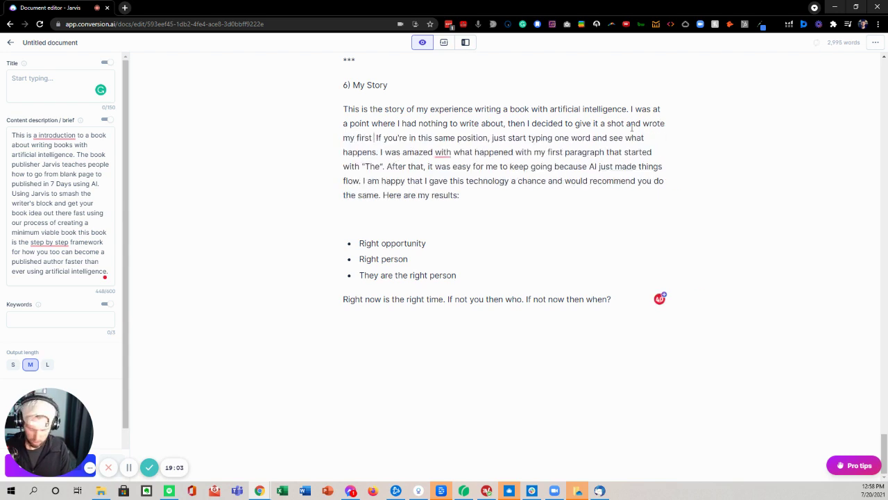
{"action": "type", "text": "in just one week"}
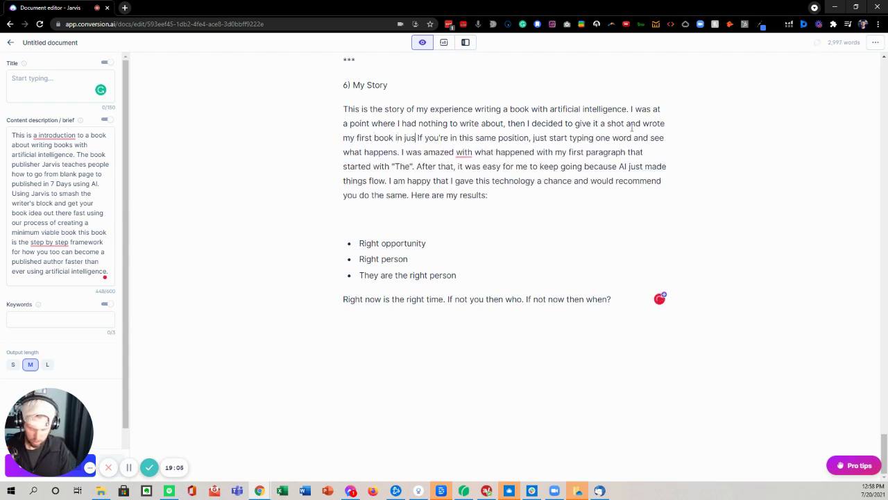
{"action": "type", "text": "end"}
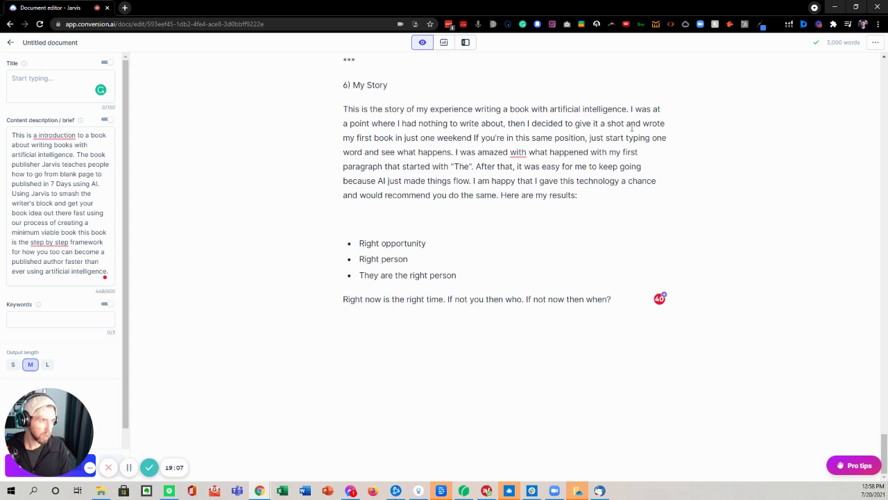
Add a period after "weekend" in the story paragraph and delete "Here are my results:" from its end.
{"action": "type", "text": "."}
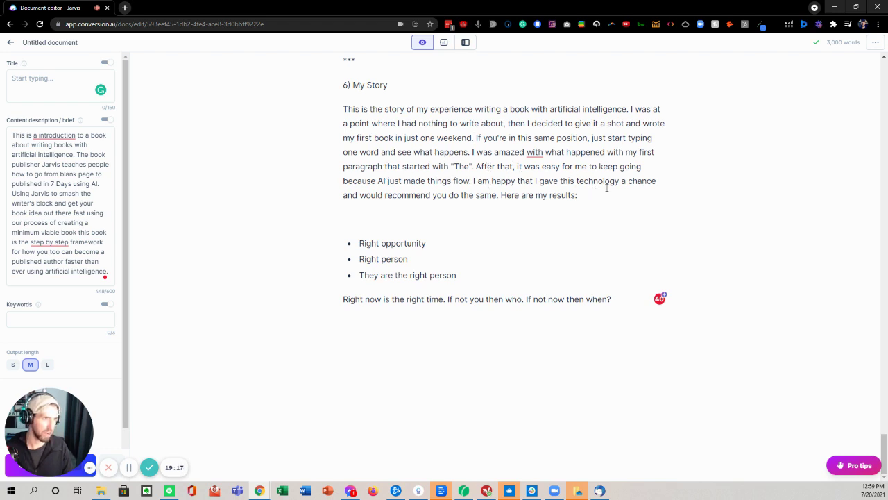
{"action": "left_click_drag", "start_coordinate": [589, 197], "coordinate": [501, 195]}
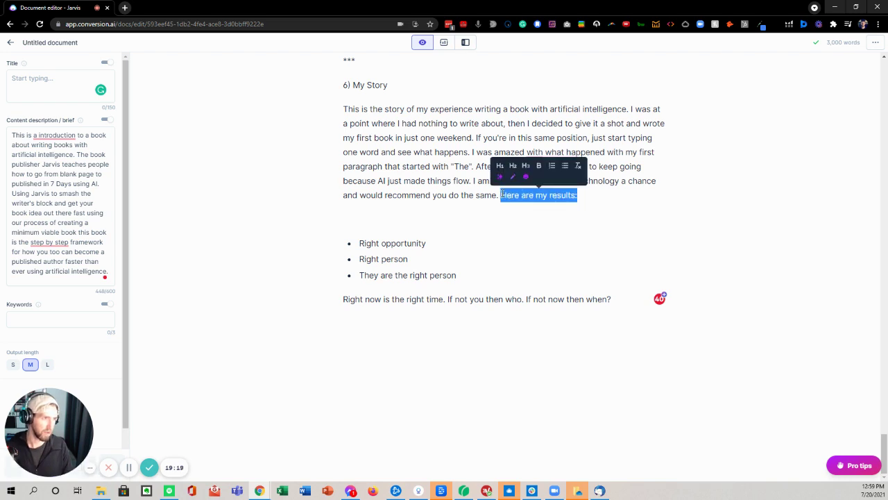
{"action": "key", "text": "BackSpace"}
Below the story paragraph, have Jarvis answer "Using the story above identify the right person to read this book right now".
{"action": "key", "text": "Return"}
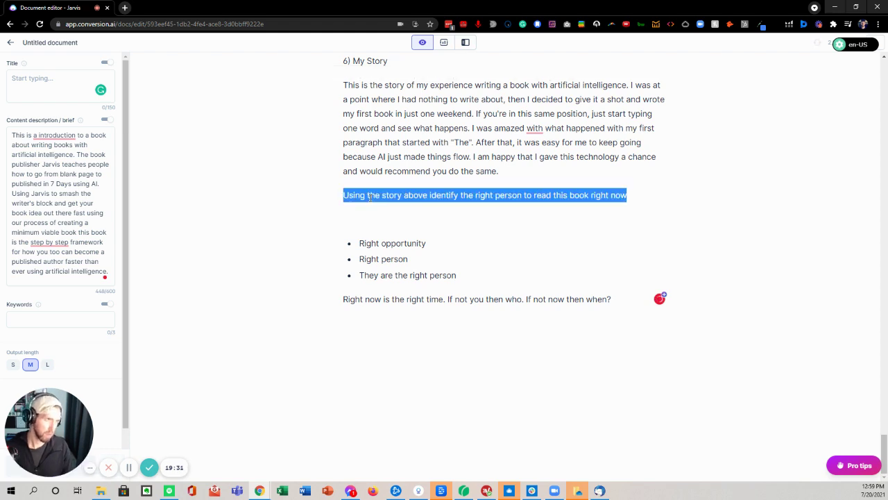
{"action": "key", "text": "ctrl+Return"}
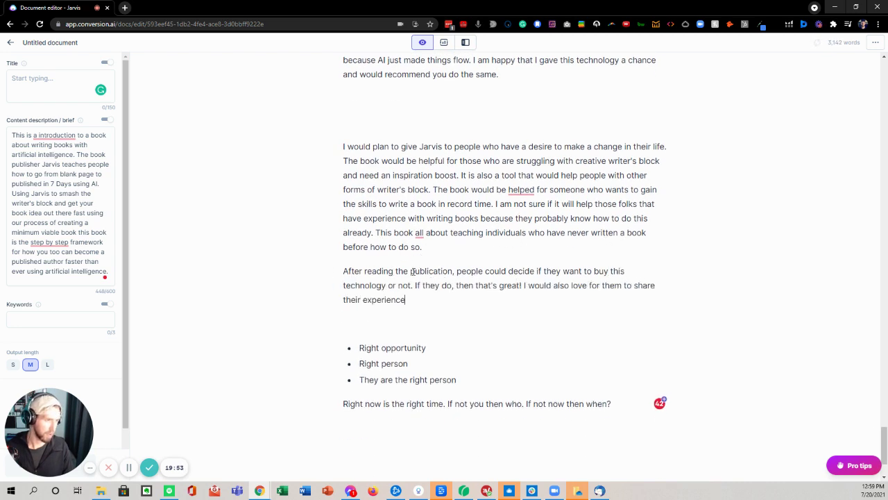
{"action": "scroll", "coordinate": [442, 261], "scroll_direction": "down", "scroll_amount": 2}
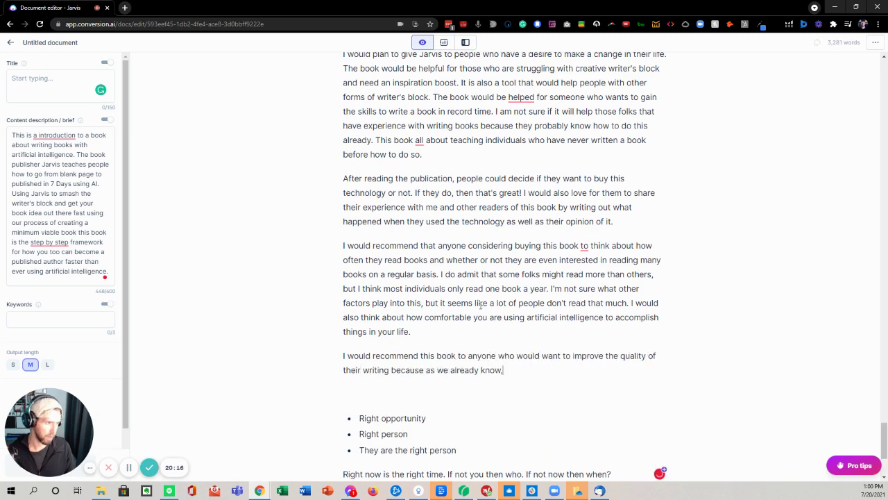
{"action": "scroll", "coordinate": [480, 305], "scroll_direction": "down", "scroll_amount": 2}
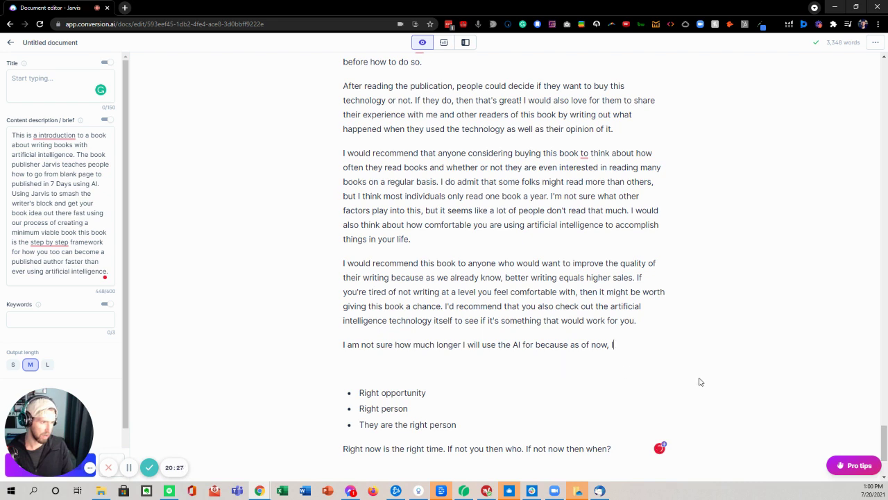
Replace the unfinished "I am not sure" sentence with a Jarvis conclusion paragraph that this book is right for you and we are the right authors.
{"action": "left_click_drag", "start_coordinate": [612, 344], "coordinate": [303, 345]}
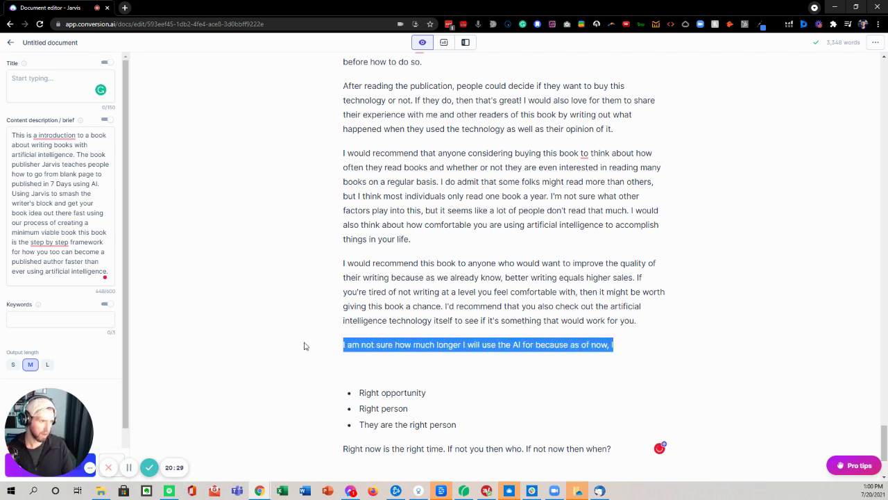
{"action": "key", "text": "BackSpace"}
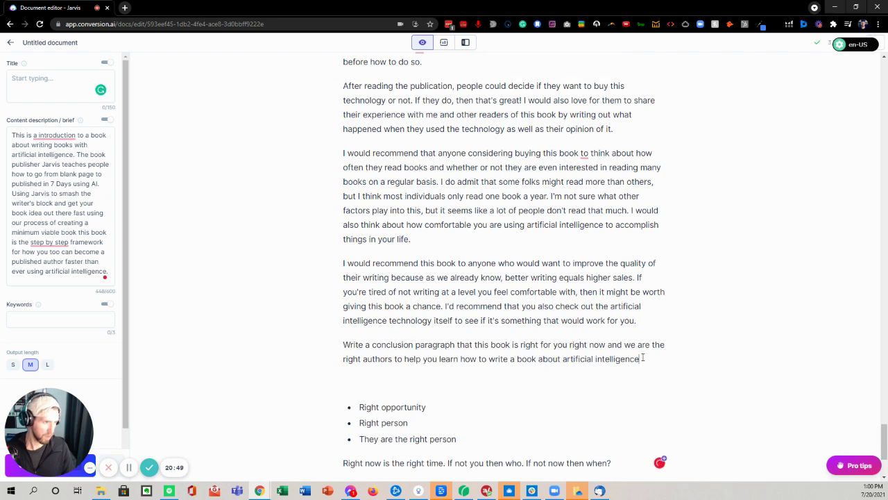
{"action": "triple_click", "coordinate": [643, 357]}
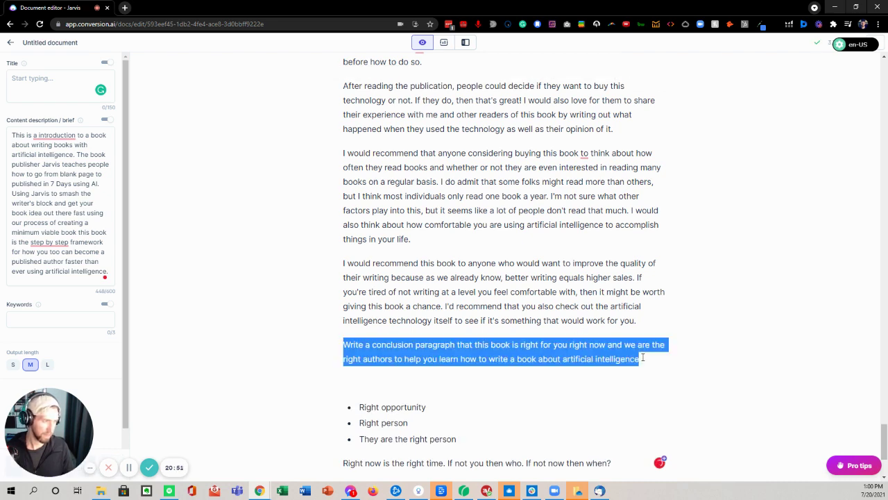
{"action": "key", "text": "ctrl+Return"}
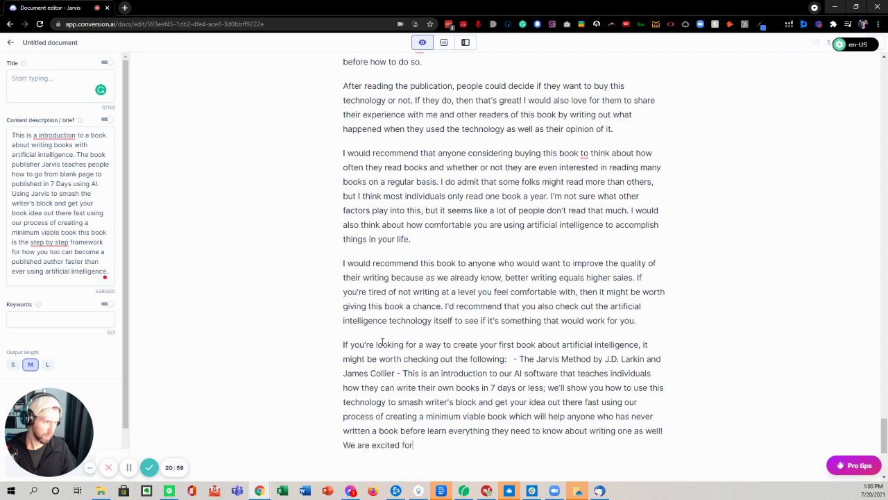
{"action": "scroll", "coordinate": [368, 340], "scroll_direction": "down", "scroll_amount": 2}
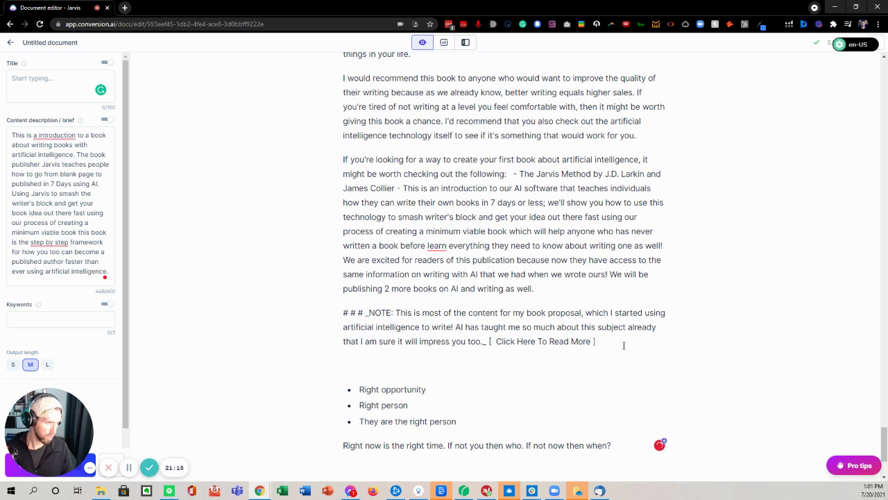
Replace the "NOTE" paragraph with Jarvis's answer to "Continue the last sentence with a conclusion and call to action to read chapter 1".
{"action": "left_click_drag", "start_coordinate": [622, 345], "coordinate": [337, 310]}
{"action": "key", "text": "BackSpace"}
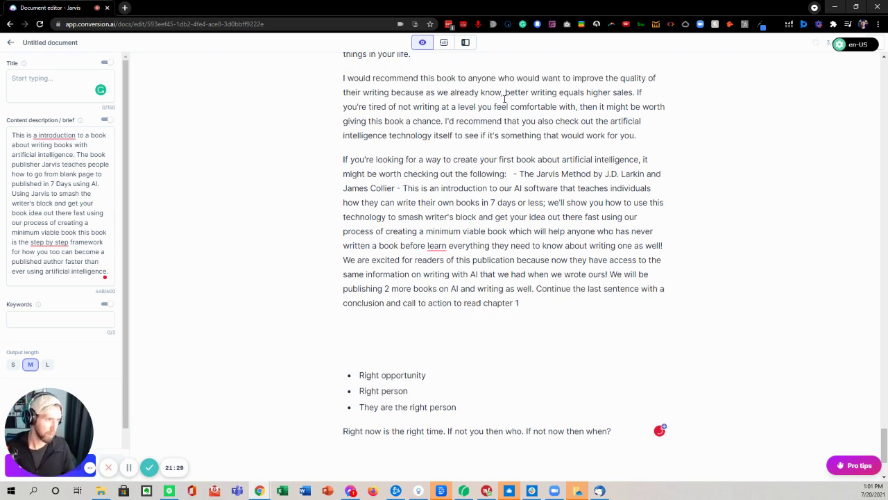
{"action": "left_click", "coordinate": [537, 288]}
{"action": "key", "text": "Return"}
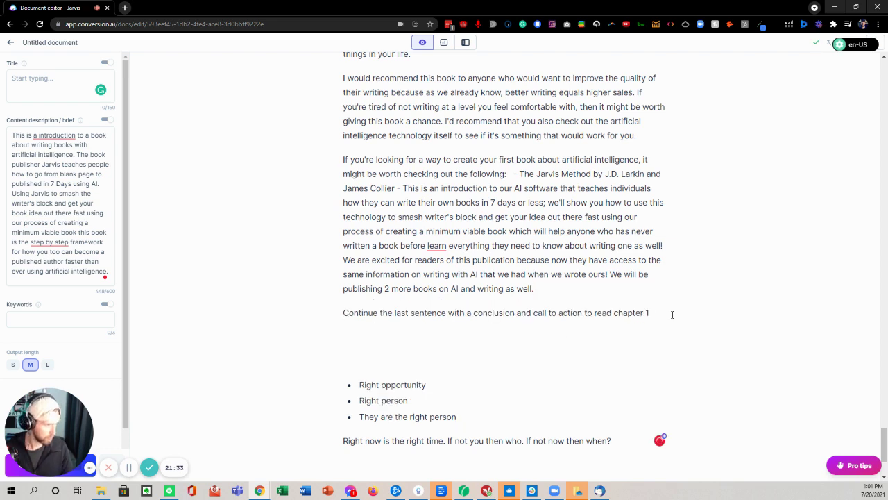
{"action": "triple_click", "coordinate": [652, 312]}
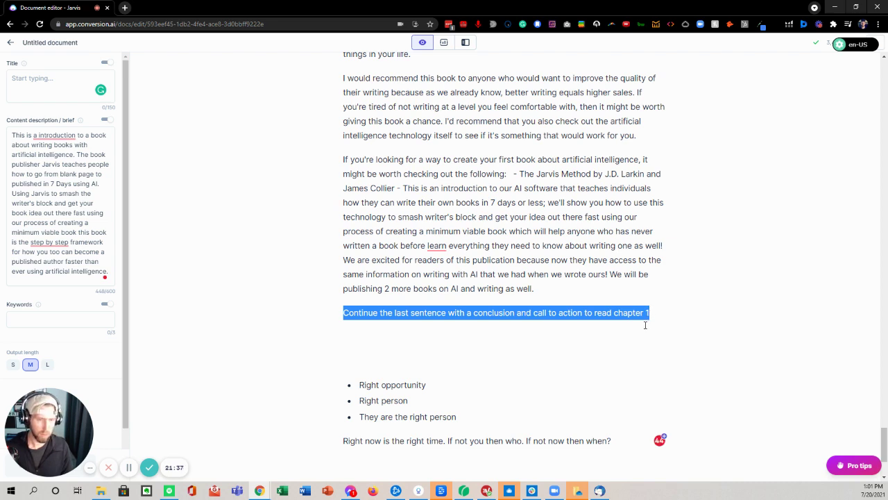
{"action": "key", "text": "ctrl+Return"}
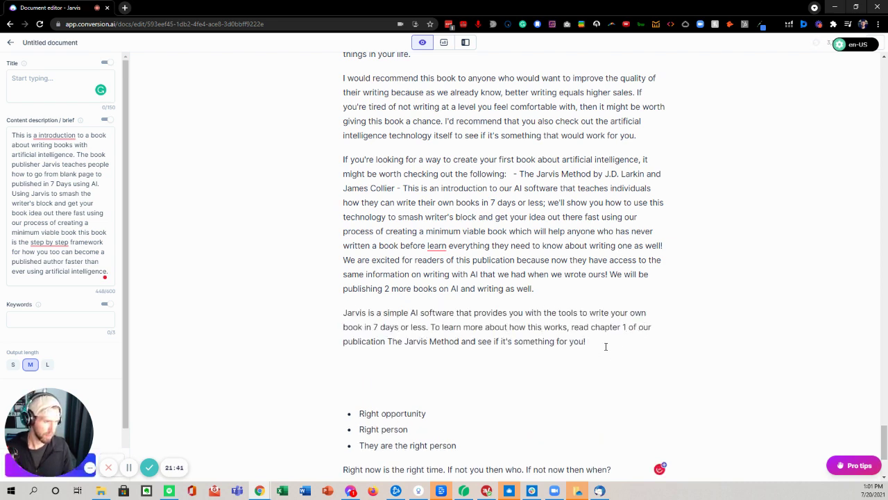
{"action": "scroll", "coordinate": [470, 371], "scroll_direction": "down", "scroll_amount": 3}
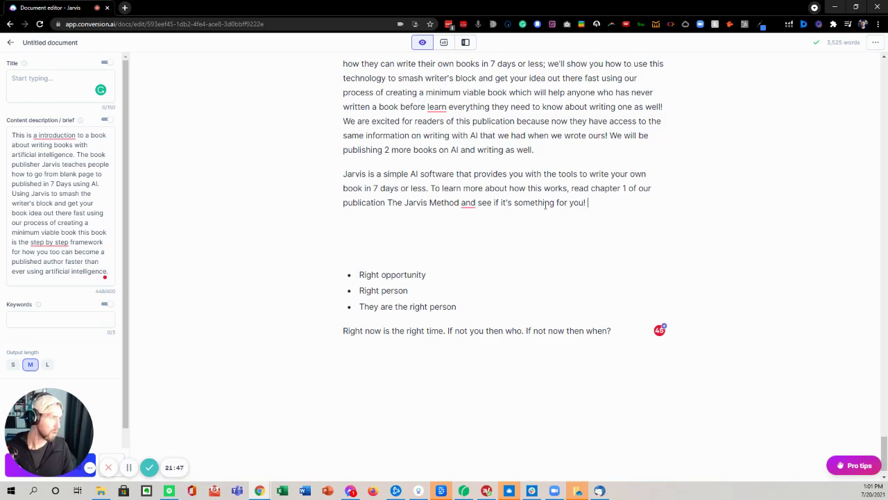
Below the first paragraph of "1) The Hook", dictate "Rewrite the above paragraph in a more compelling tone" and have Jarvis carry it out.
{"action": "scroll", "coordinate": [539, 210], "scroll_direction": "up", "scroll_amount": 20}
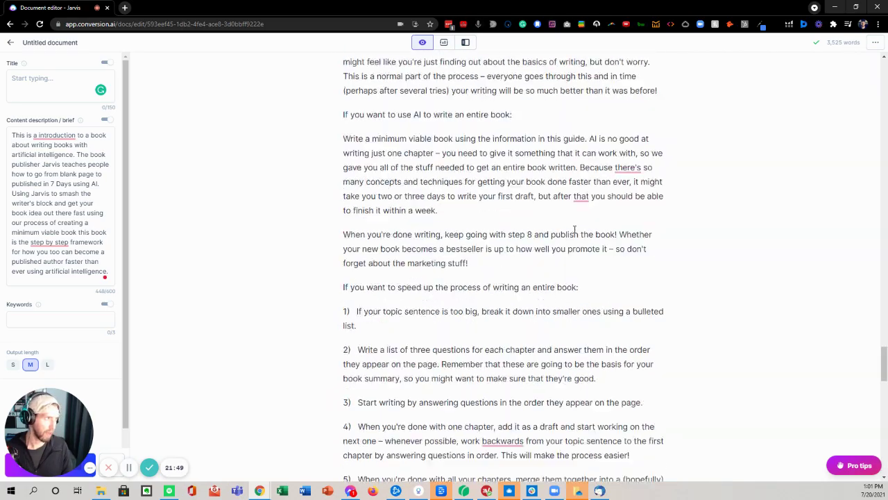
{"action": "scroll", "coordinate": [574, 229], "scroll_direction": "up", "scroll_amount": 20}
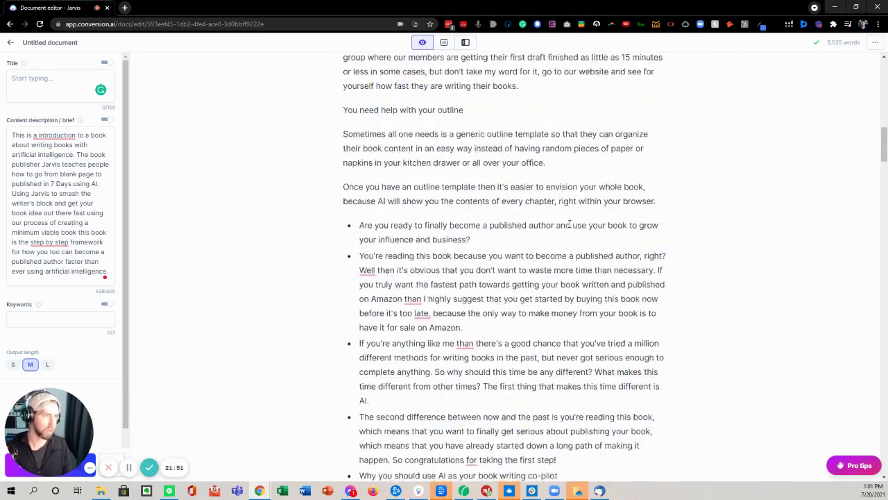
{"action": "scroll", "coordinate": [553, 217], "scroll_direction": "up", "scroll_amount": 4}
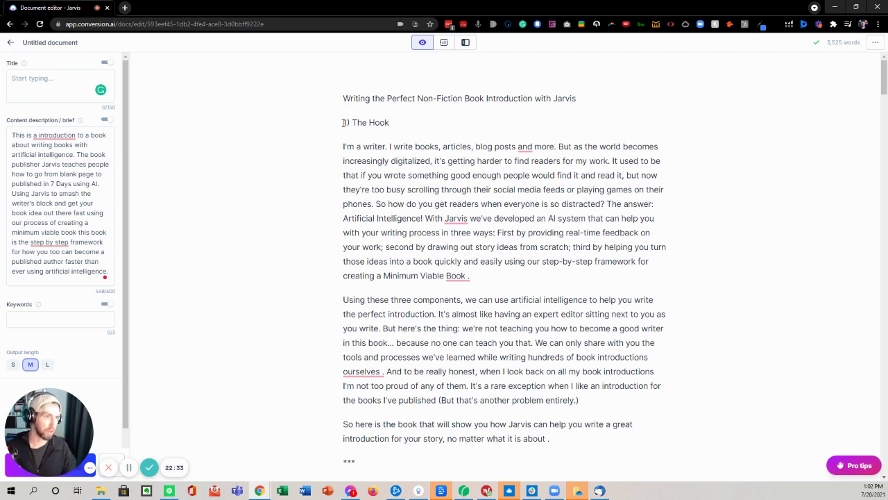
{"action": "left_click_drag", "start_coordinate": [342, 122], "coordinate": [528, 271]}
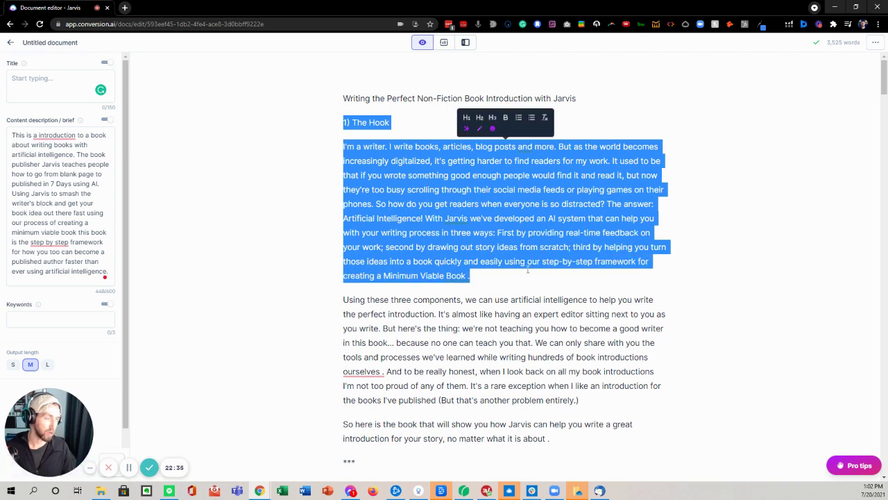
{"action": "left_click", "coordinate": [527, 271]}
{"action": "key", "text": "Return"}
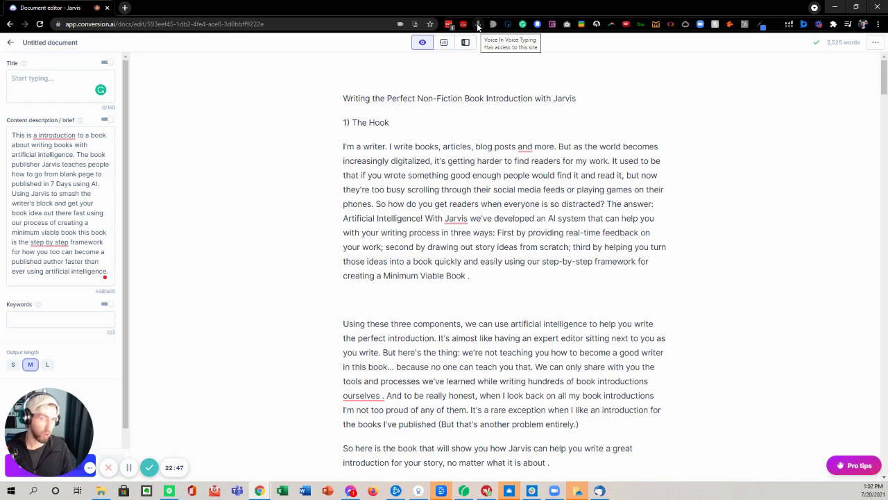
{"action": "left_click", "coordinate": [480, 26]}
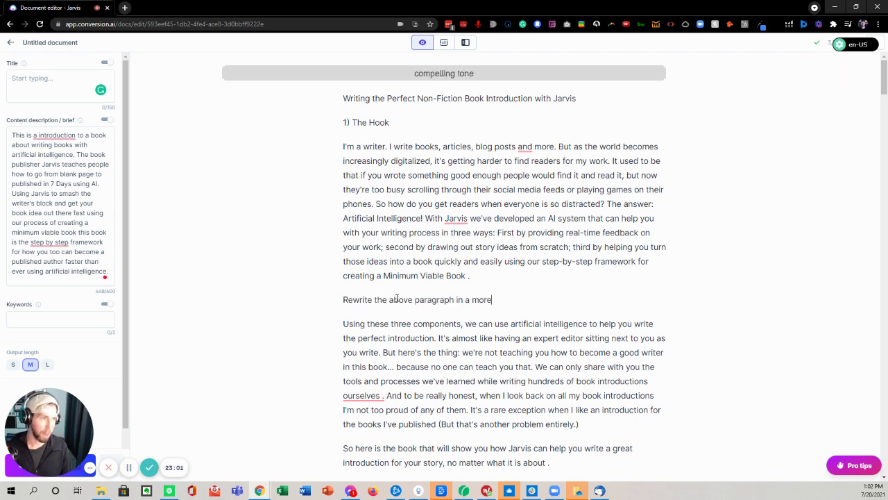
{"action": "triple_click", "coordinate": [396, 299]}
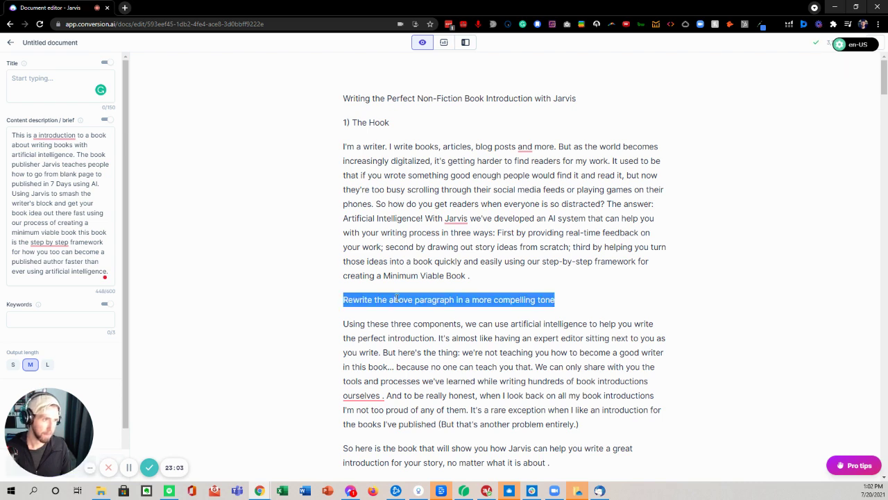
{"action": "key", "text": "ctrl+Return"}
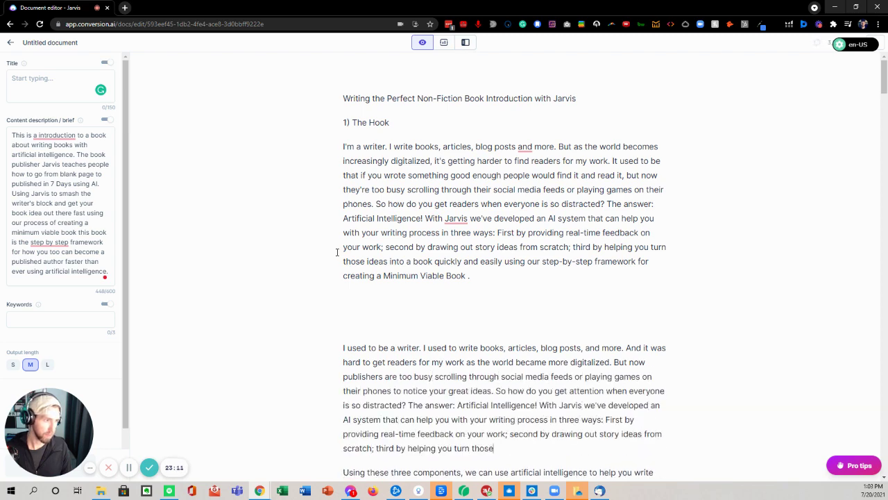
{"action": "scroll", "coordinate": [337, 253], "scroll_direction": "down", "scroll_amount": 2}
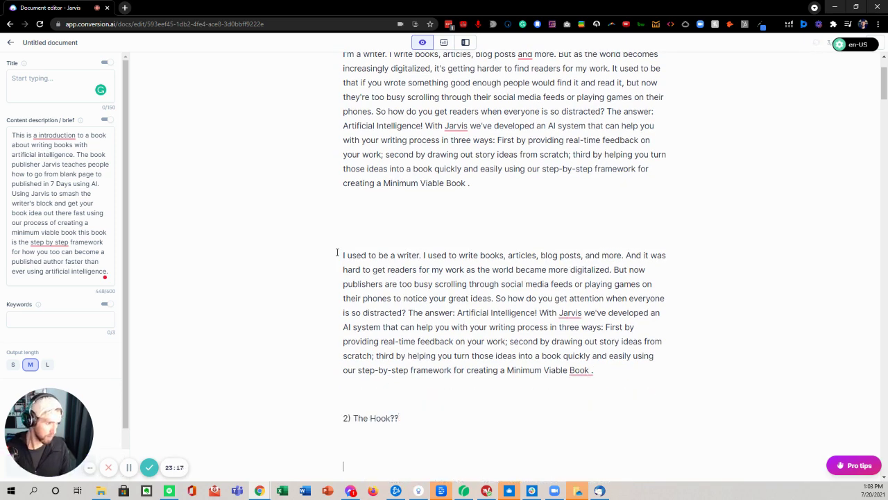
{"action": "scroll", "coordinate": [406, 347], "scroll_direction": "down", "scroll_amount": 2}
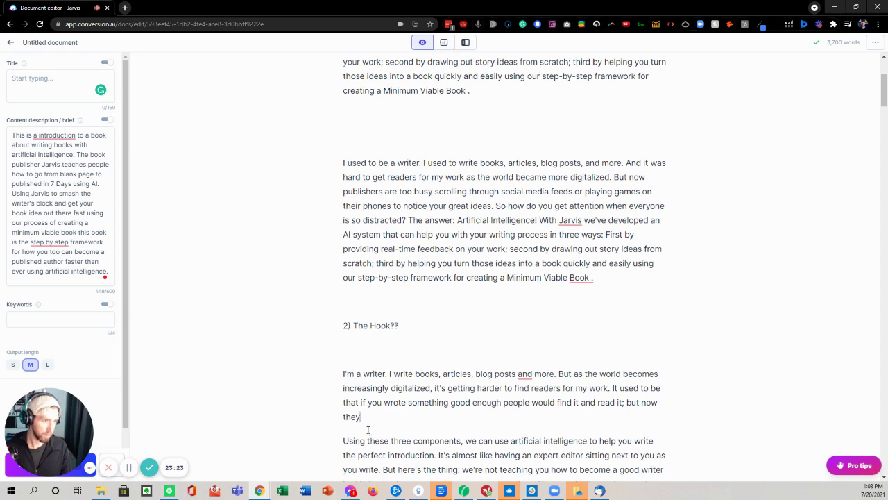
Delete the surplus "2) The Hook??" line and the unfinished repeated paragraph below the rewritten hook.
{"action": "left_click_drag", "start_coordinate": [367, 429], "coordinate": [333, 316]}
{"action": "key", "text": "BackSpace"}
{"action": "key", "text": "BackSpace"}
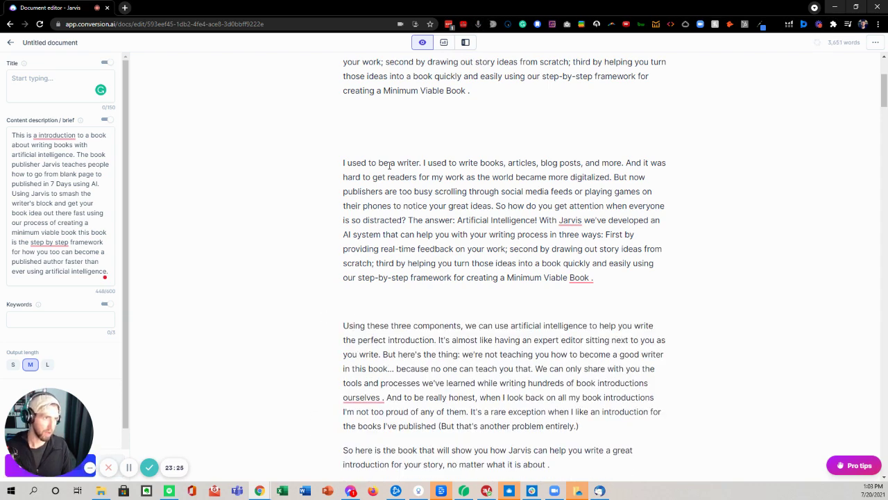
Put a "---" separator in place of the empty lines between the original hook paragraph and its rewrite.
{"action": "scroll", "coordinate": [374, 201], "scroll_direction": "up", "scroll_amount": 2}
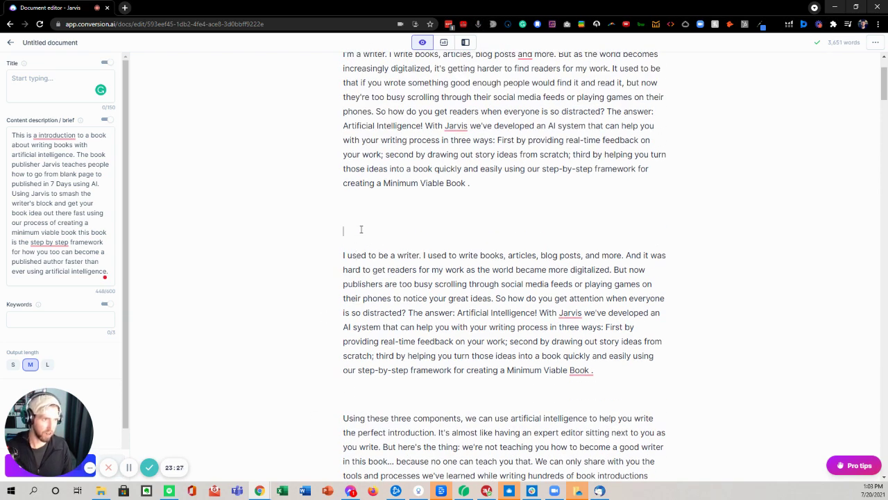
{"action": "key", "text": "BackSpace"}
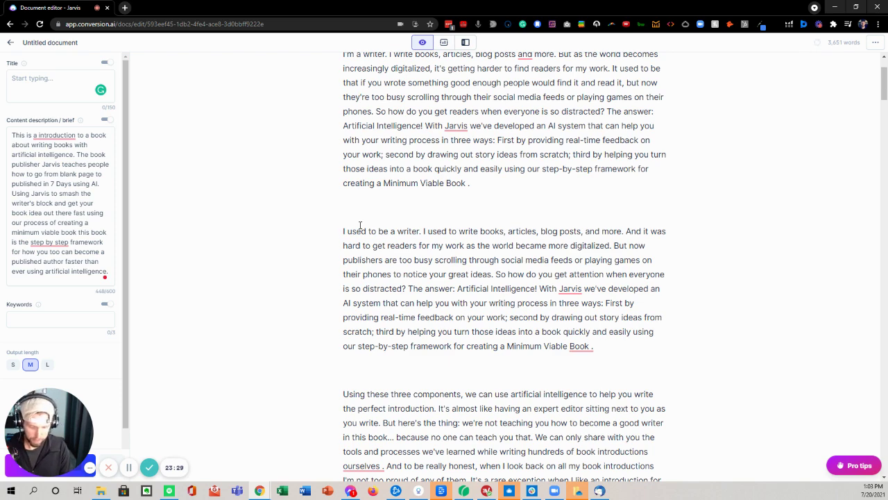
{"action": "type", "text": "---"}
{"action": "triple_click", "coordinate": [568, 308]}
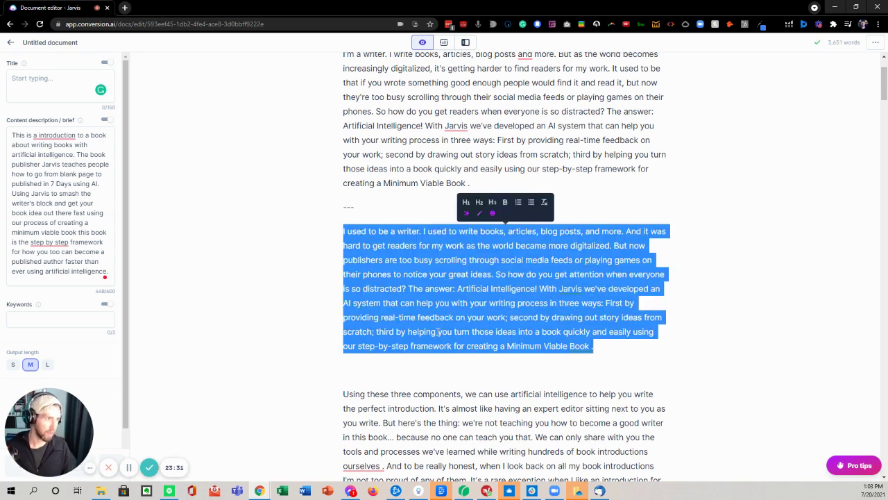
{"action": "scroll", "coordinate": [446, 241], "scroll_direction": "up", "scroll_amount": 1}
{"action": "triple_click", "coordinate": [491, 201]}
{"action": "left_click", "coordinate": [444, 338]}
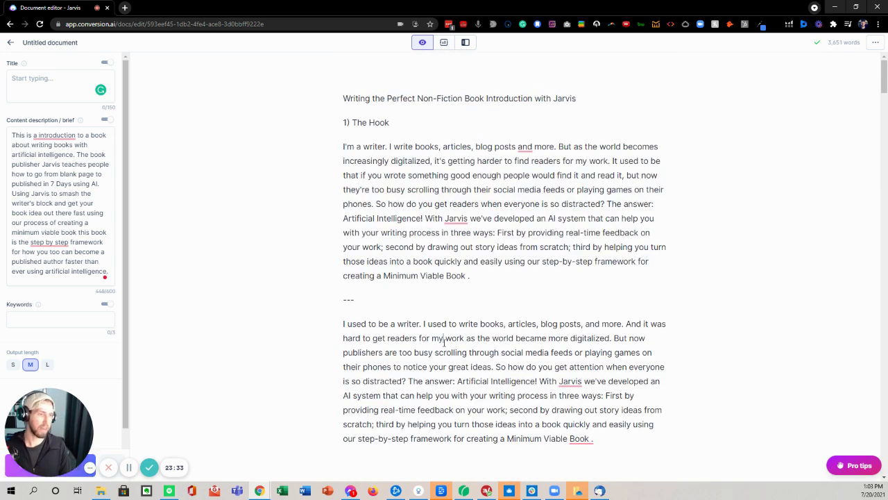
Review the drafted introduction sections from the hook through "How is this book different" and "How to read this book".
{"action": "scroll", "coordinate": [440, 343], "scroll_direction": "down", "scroll_amount": 2}
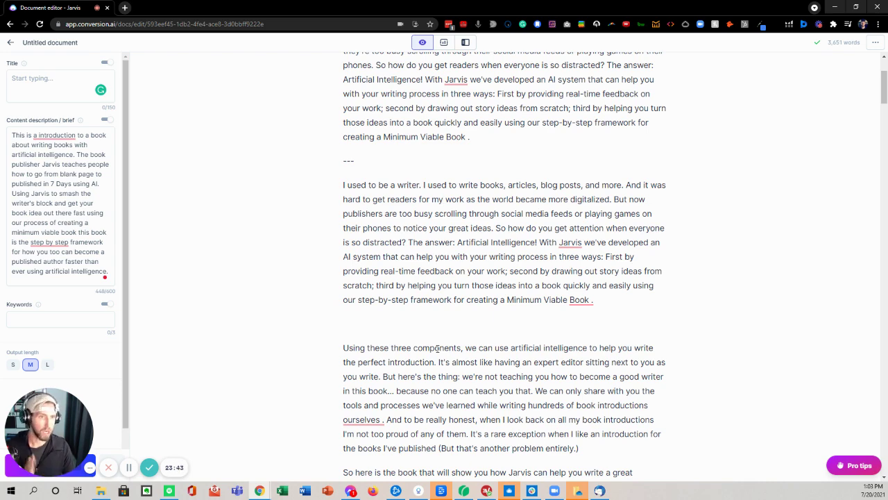
{"action": "scroll", "coordinate": [437, 348], "scroll_direction": "down", "scroll_amount": 7}
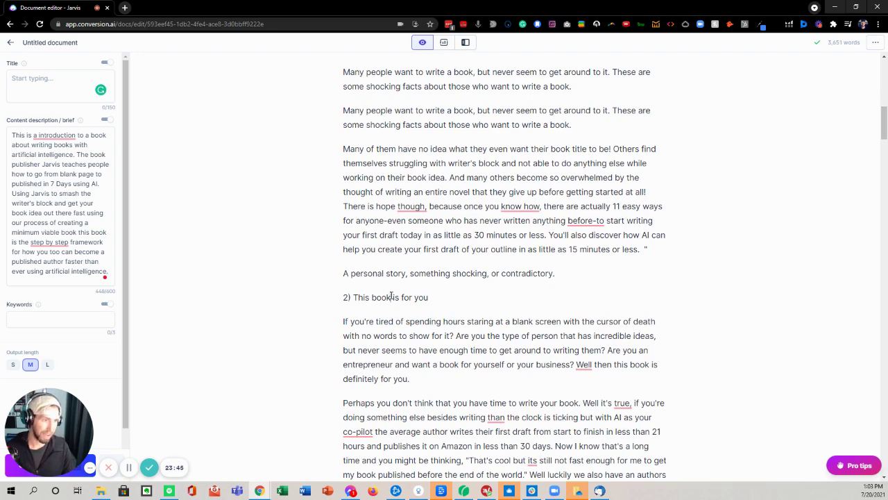
{"action": "scroll", "coordinate": [393, 290], "scroll_direction": "down", "scroll_amount": 8}
{"action": "scroll", "coordinate": [391, 272], "scroll_direction": "down", "scroll_amount": 10}
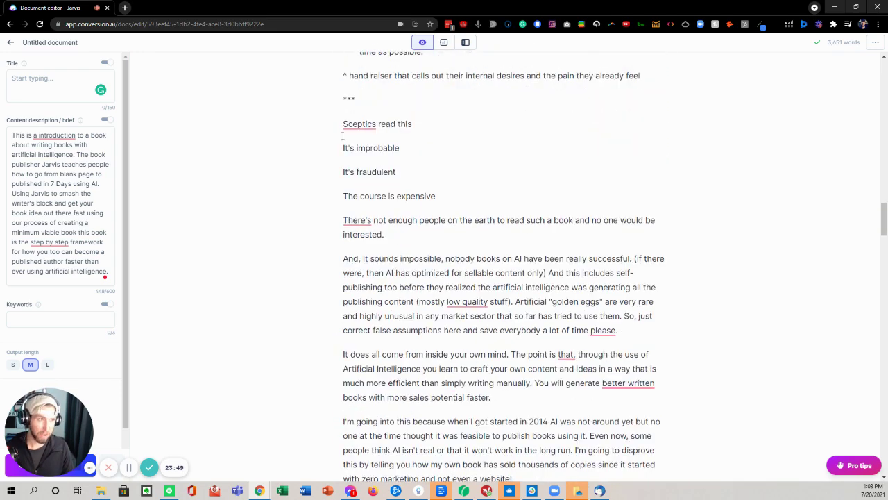
{"action": "left_click_drag", "start_coordinate": [342, 136], "coordinate": [666, 379]}
{"action": "scroll", "coordinate": [666, 379], "scroll_direction": "down", "scroll_amount": 4}
{"action": "triple_click", "coordinate": [384, 296]}
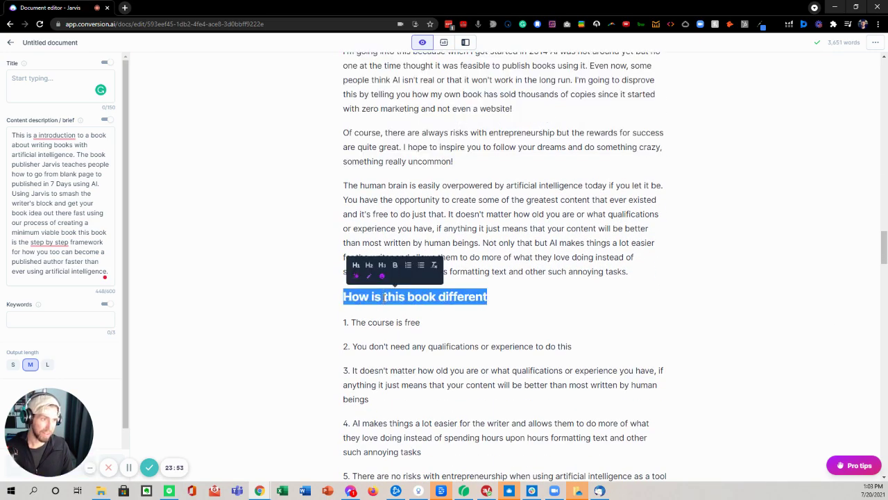
{"action": "scroll", "coordinate": [384, 297], "scroll_direction": "down", "scroll_amount": 15}
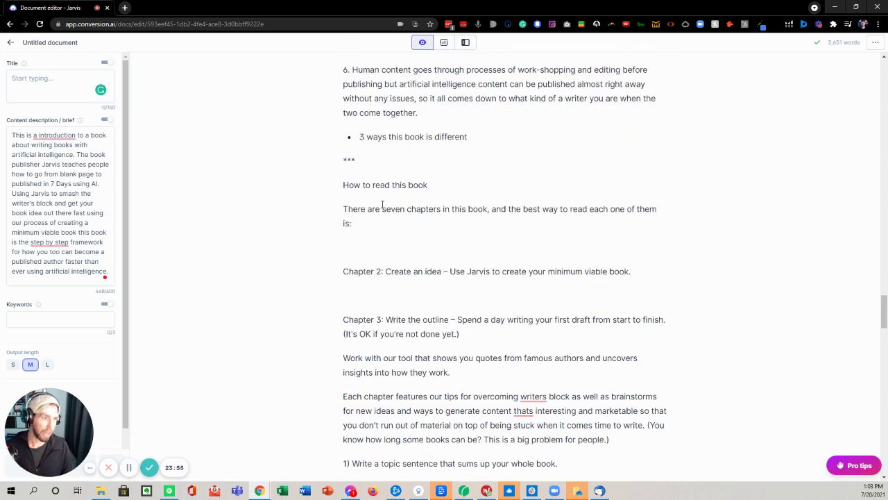
{"action": "triple_click", "coordinate": [382, 185]}
{"action": "scroll", "coordinate": [366, 213], "scroll_direction": "down", "scroll_amount": 6}
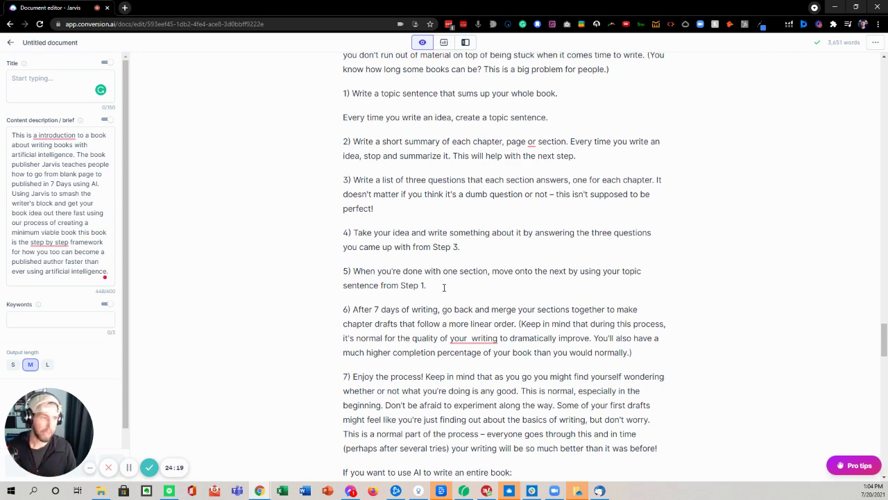
{"action": "scroll", "coordinate": [425, 292], "scroll_direction": "up", "scroll_amount": 20}
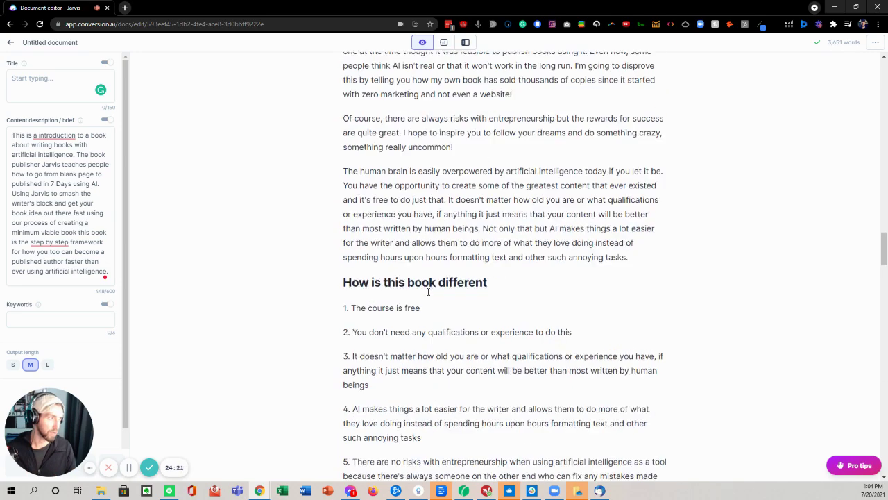
{"action": "scroll", "coordinate": [428, 291], "scroll_direction": "up", "scroll_amount": 20}
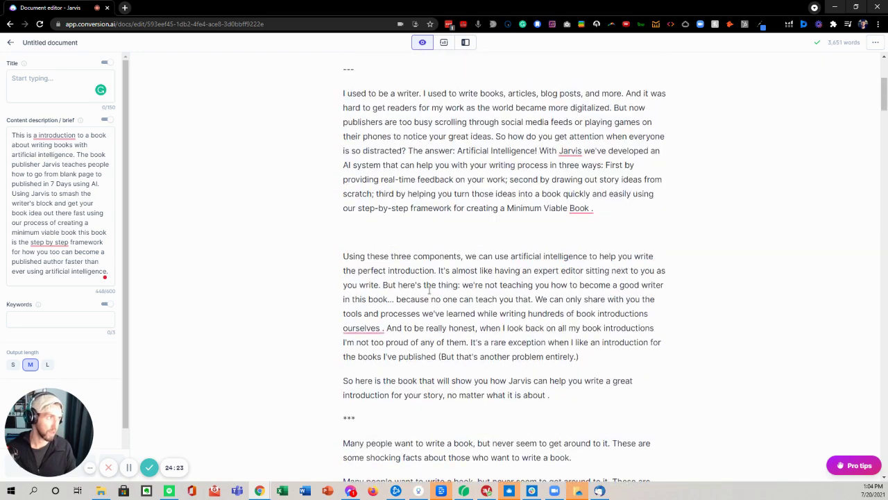